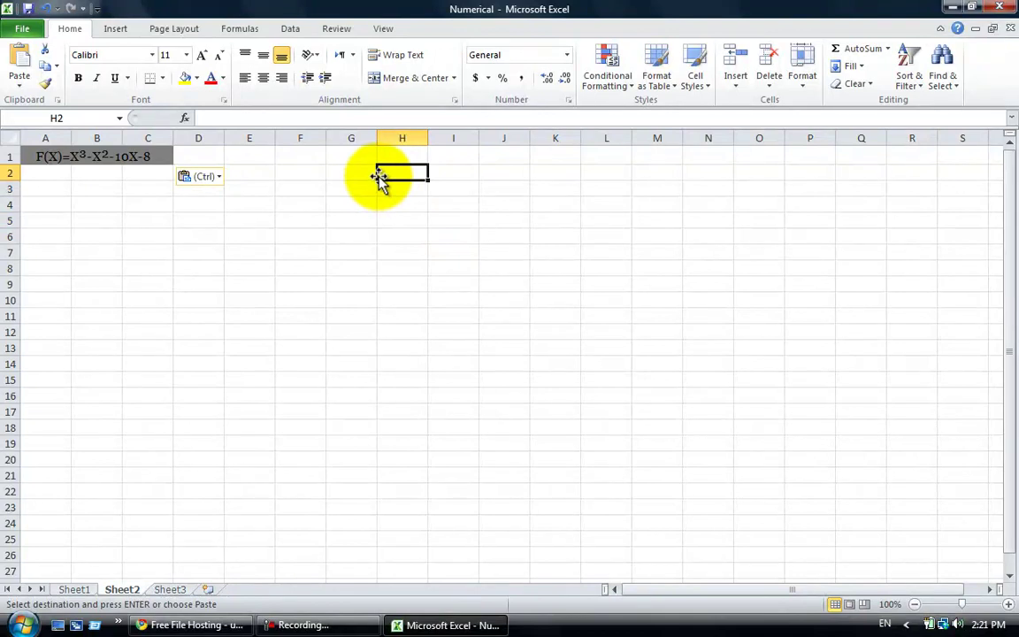
- Enter the title "Bisection Method" in cell H2
type("Bisection Met")
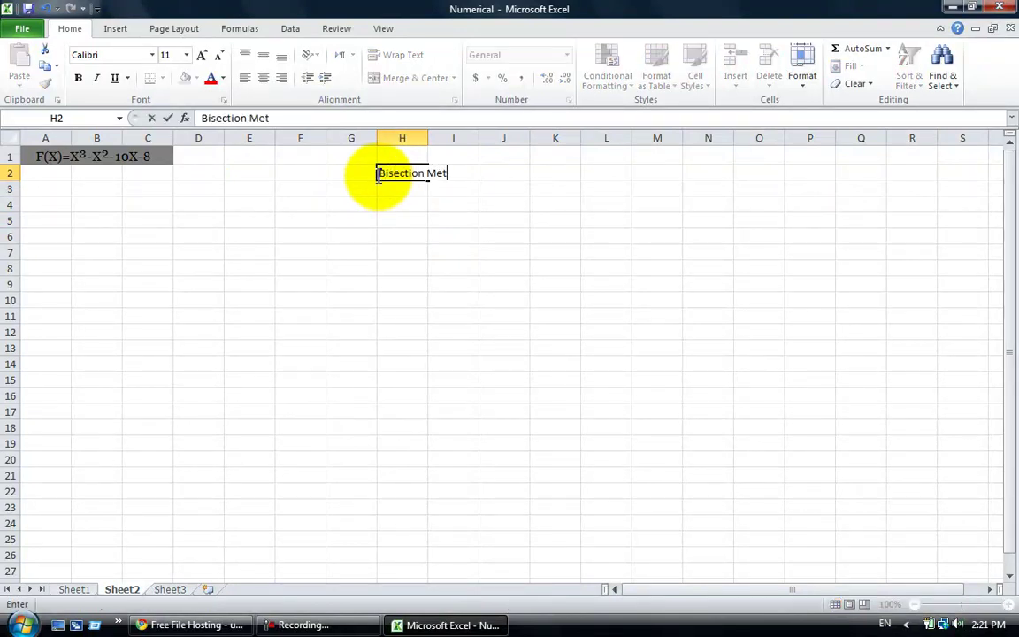
type("hod")
key("Return")
- Add the column headers Xs, Xm and Xe in cells E4 to G4
left_click(287, 202)
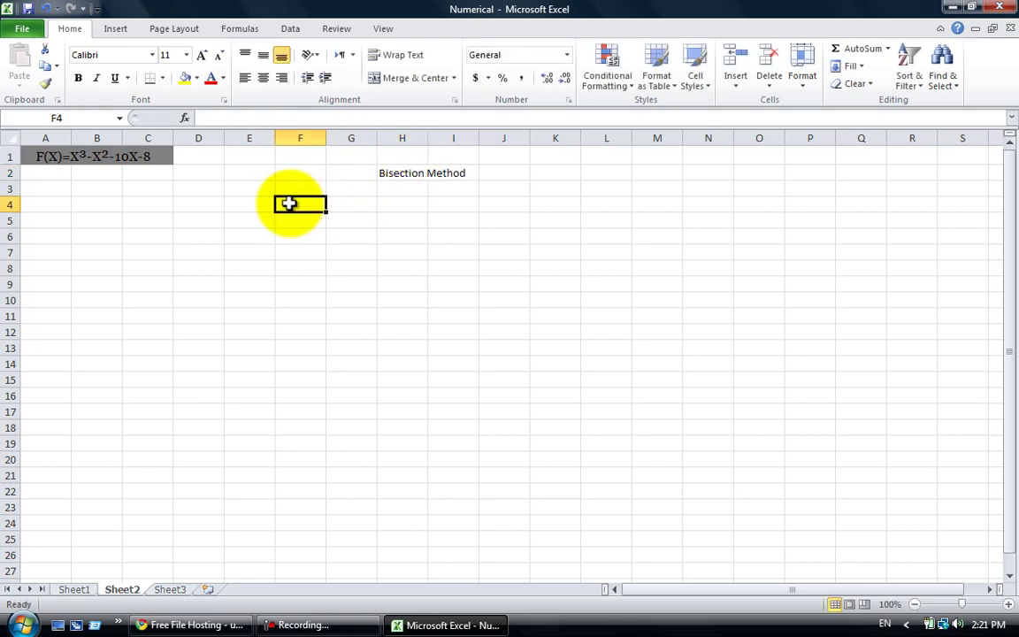
left_click(251, 203)
type("S")
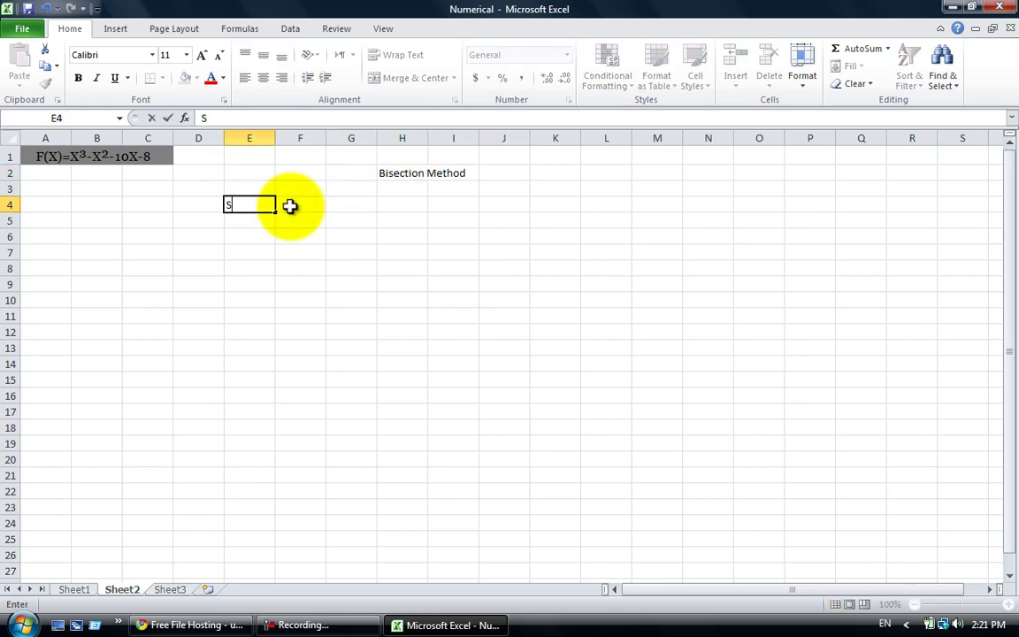
left_click(290, 205)
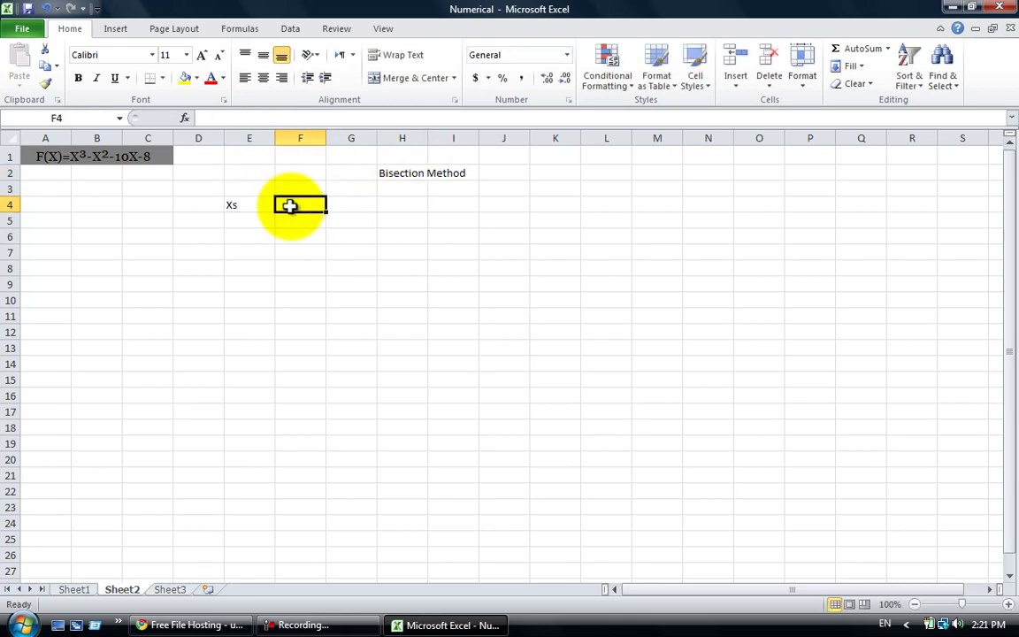
type("Xm")
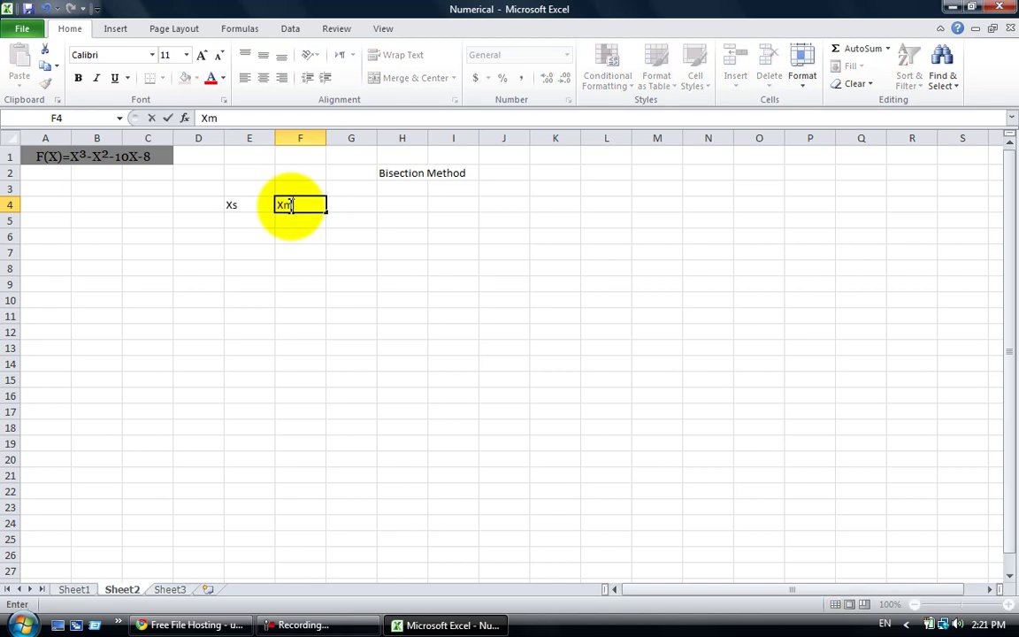
key("Tab")
type("Xe")
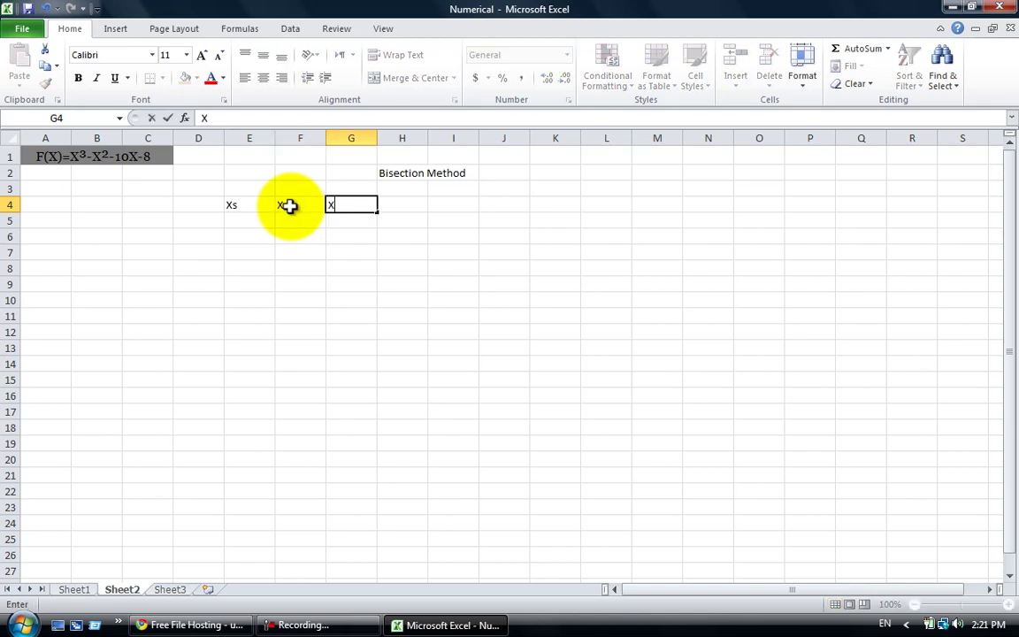
key("Tab")
- Add the column headers F(Xs), F(Xm), F(Xe) and Check in cells H4 to K4
type("F")
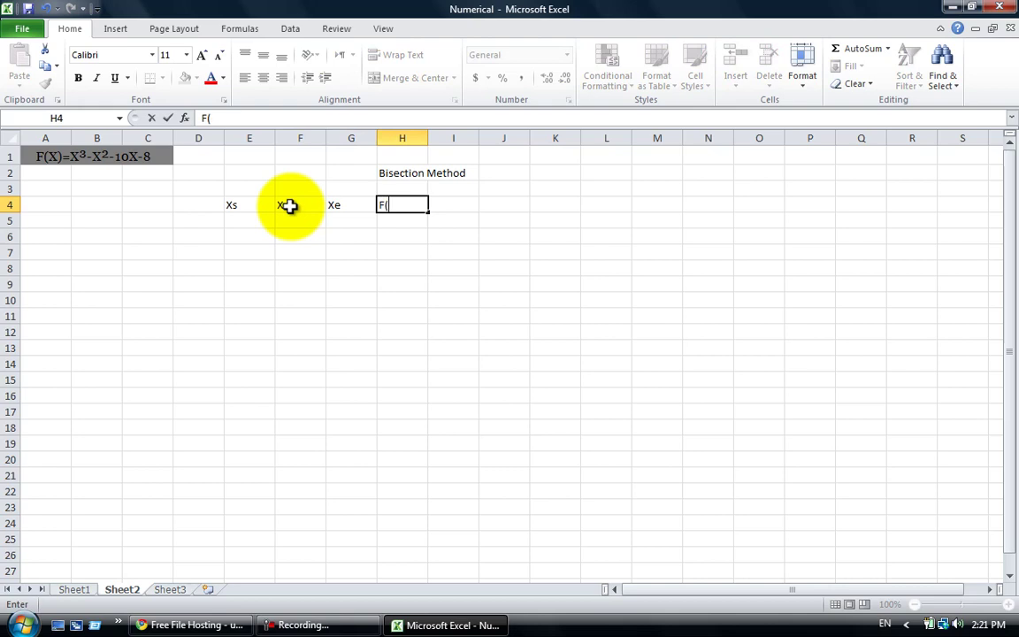
type("(Xs)")
key("Tab")
type("F")
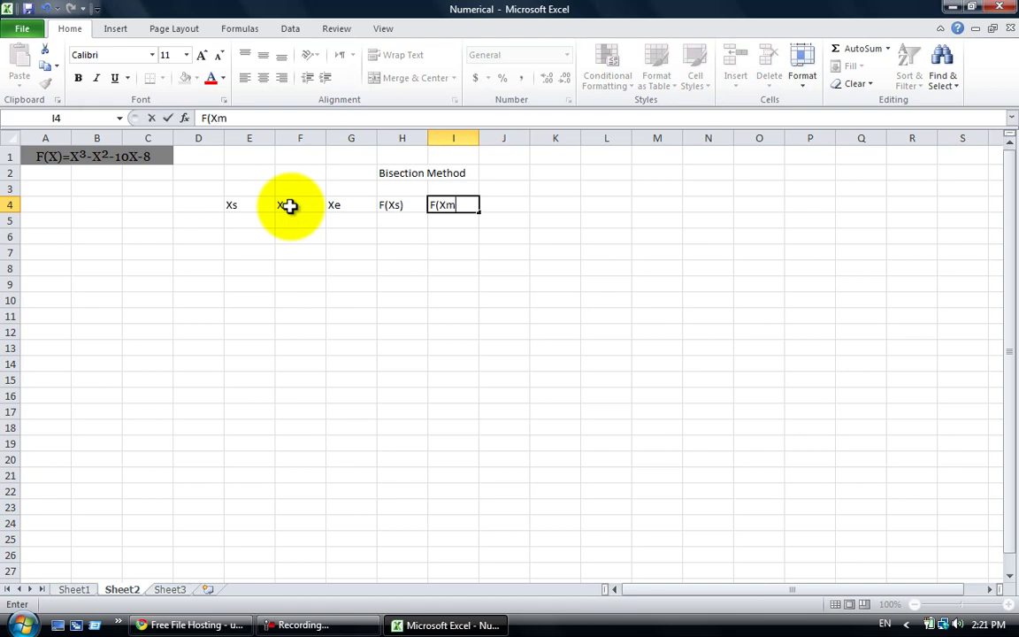
key("Tab")
type("F")
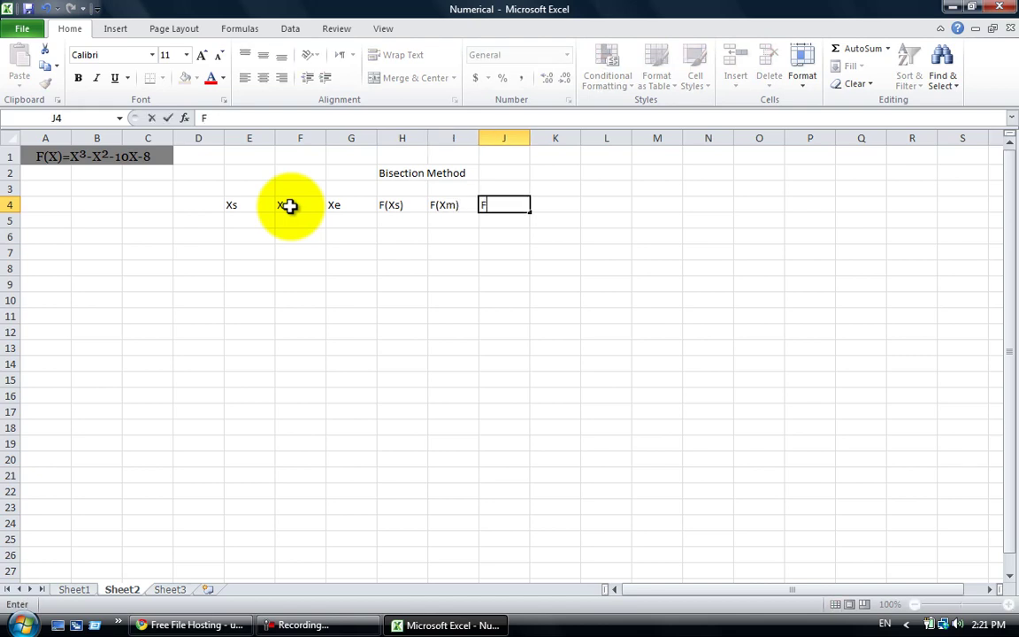
type("(x")
key("BackSpace")
type("Xe)")
left_click(550, 204)
type("C")
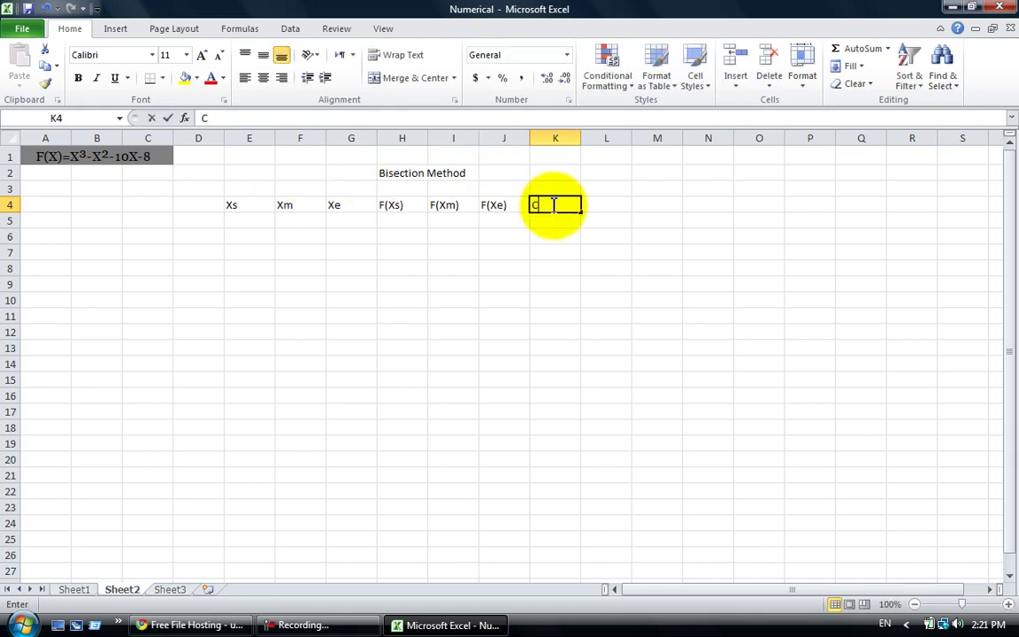
type("heck")
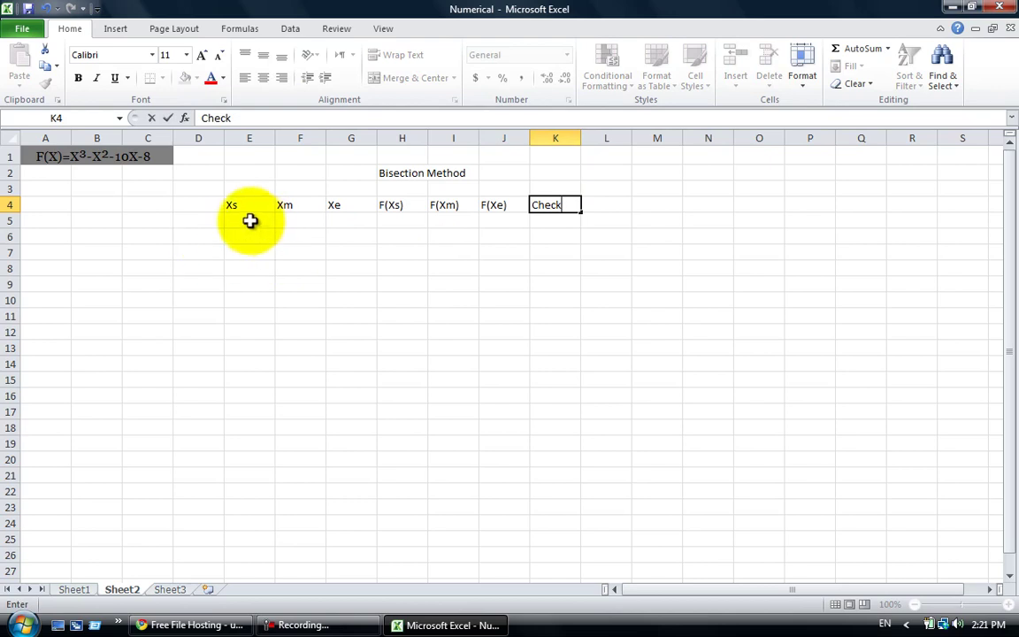
- Enter the starting interval values, 3.75 for Xs in E5 and 5 for Xe in G5
left_click(251, 220)
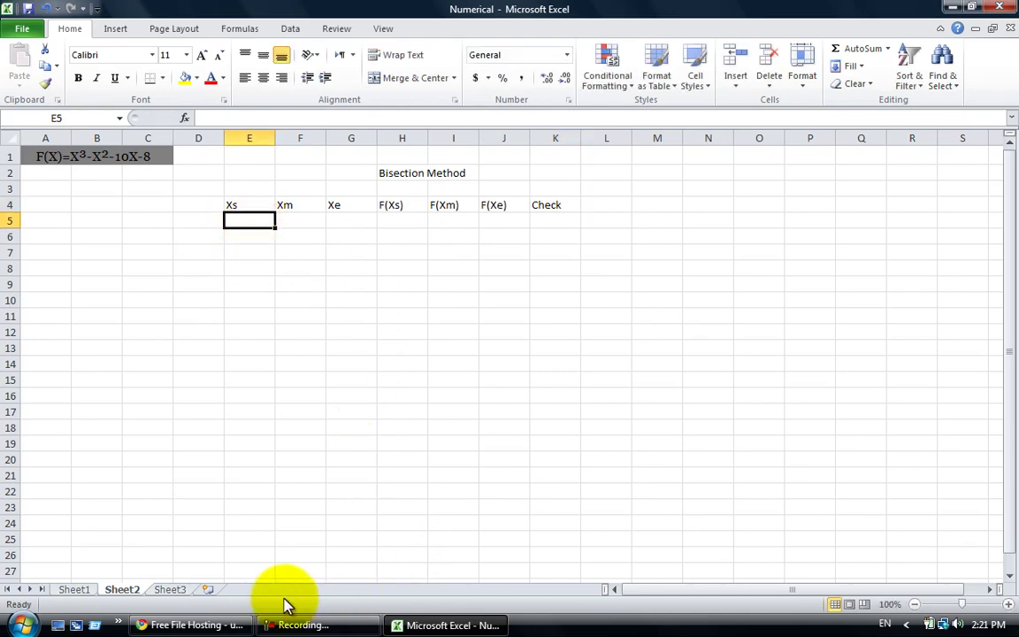
left_click(76, 589)
left_click(121, 589)
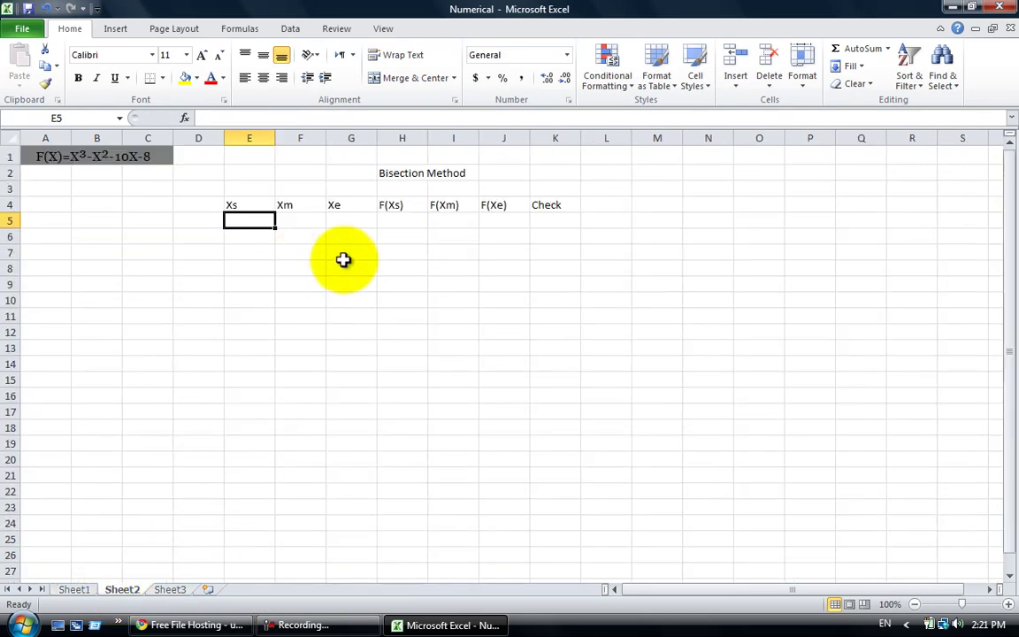
type("3.75")
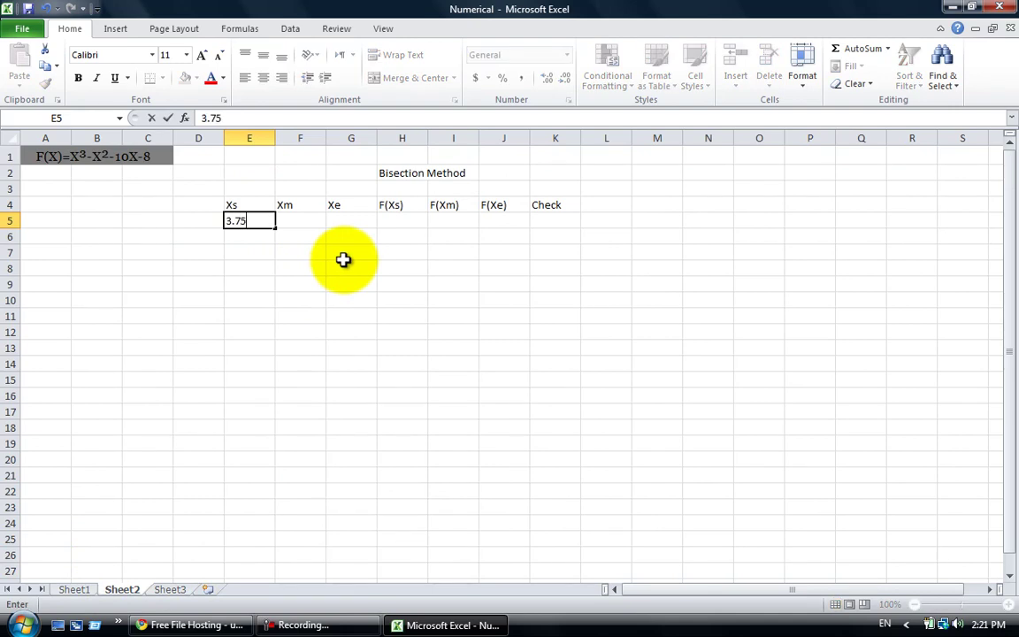
left_click(365, 220)
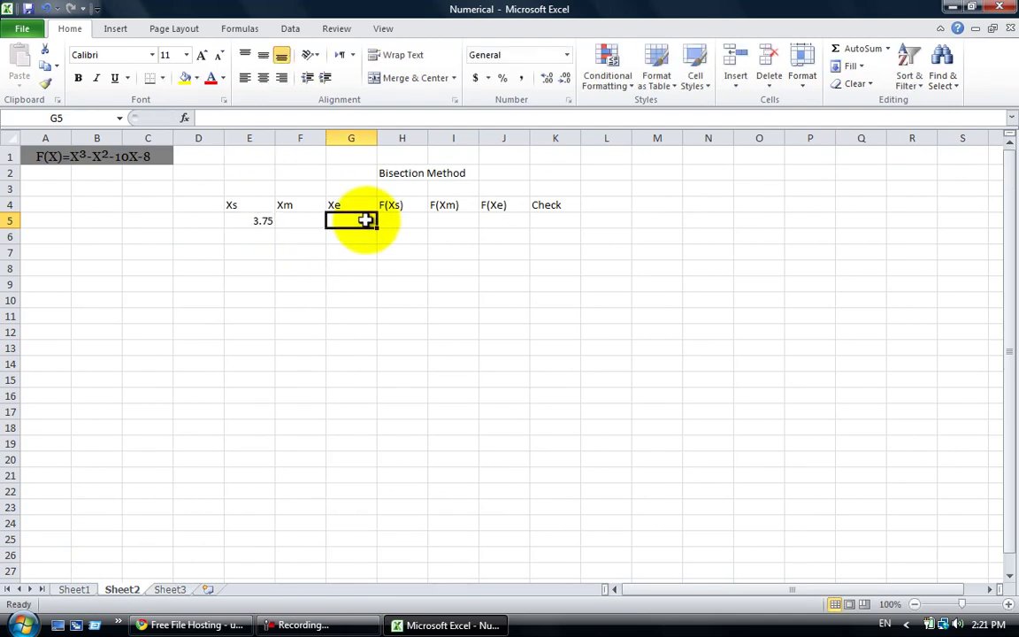
type("5")
- Calculate the midpoint Xm in F5 with the formula =(E5+G5)/2
left_click(298, 219)
left_click(281, 122)
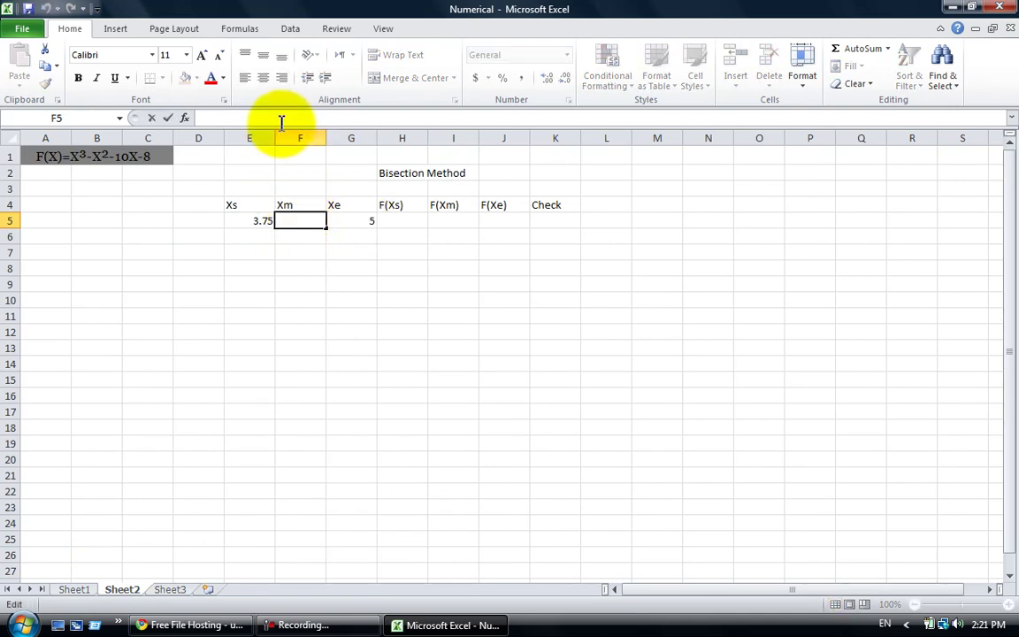
type("=")
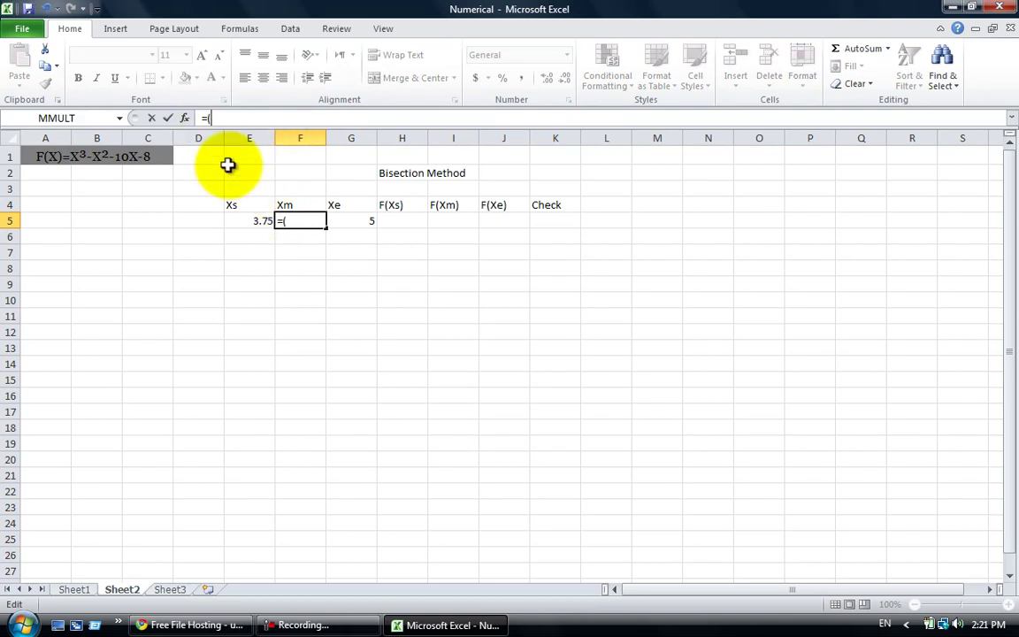
type("(")
left_click(266, 221)
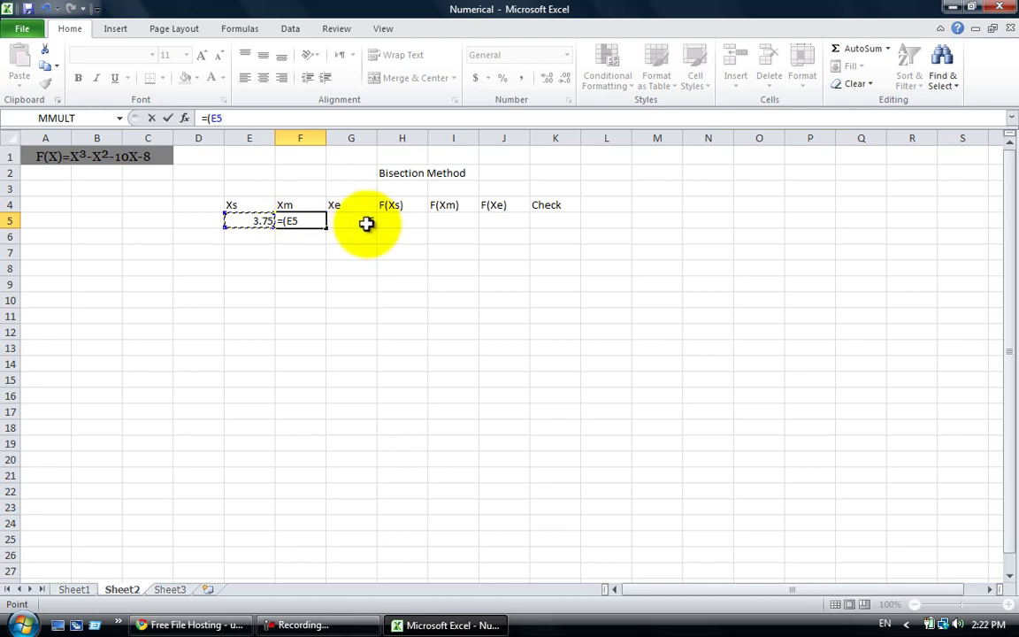
type("+")
left_click(360, 222)
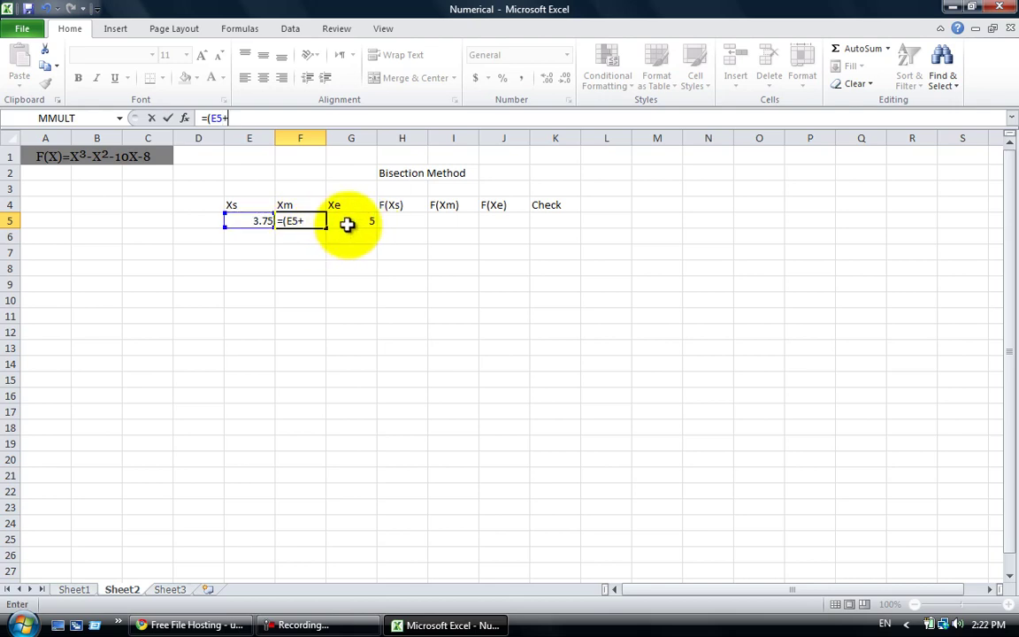
type(")")
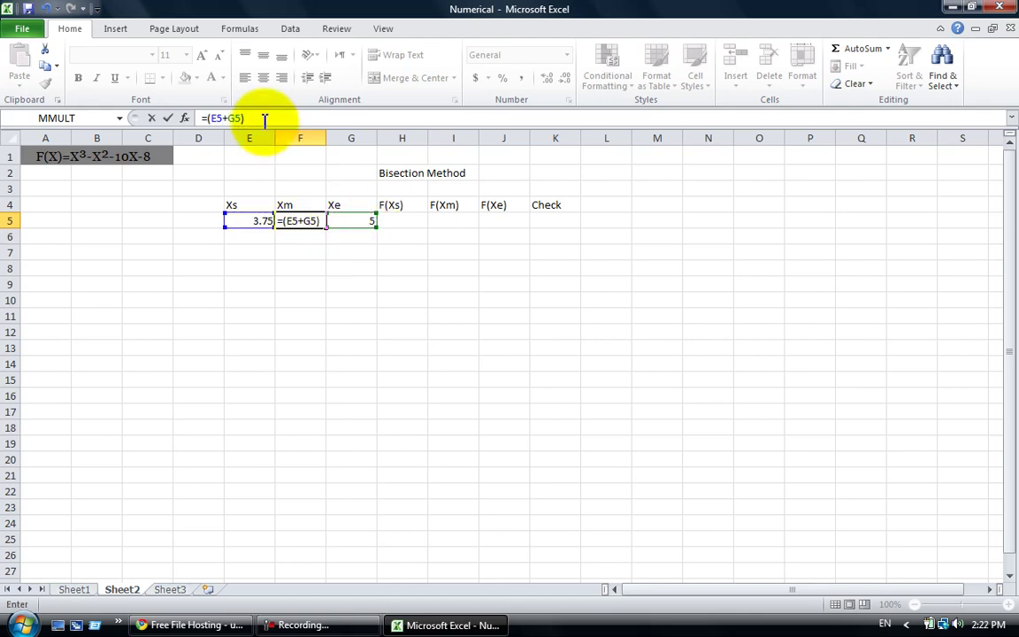
type("/2")
key("Return")
- Calculate F(Xs) in H5 with the formula =(E5^3)-(E5^2)-(10*E5)-8, dismissing the Windows color scheme prompt
left_click(392, 225)
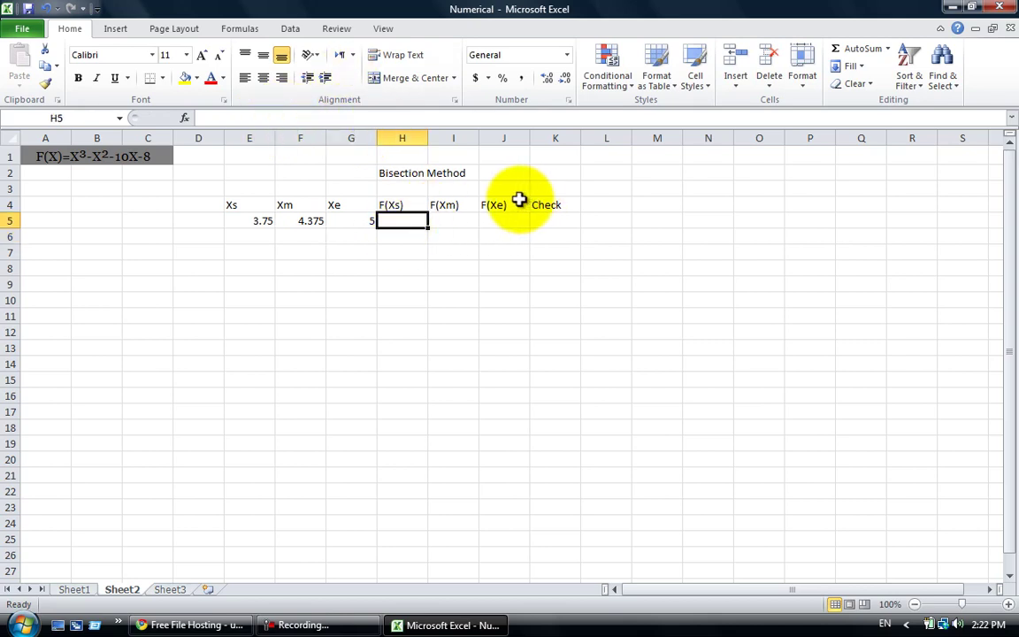
left_click(371, 115)
type("=")
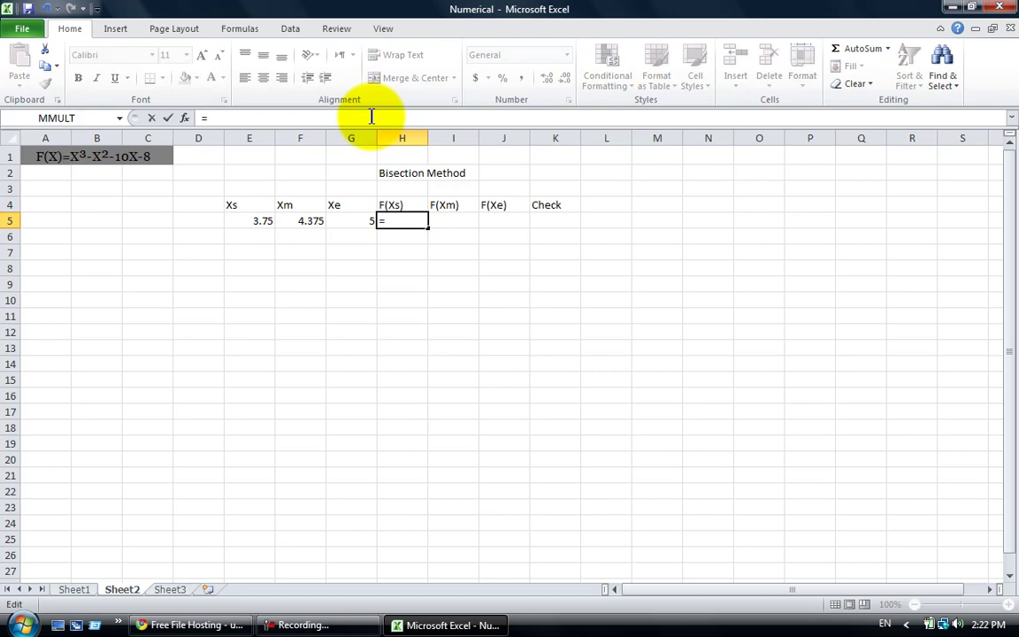
type("(")
left_click(254, 220)
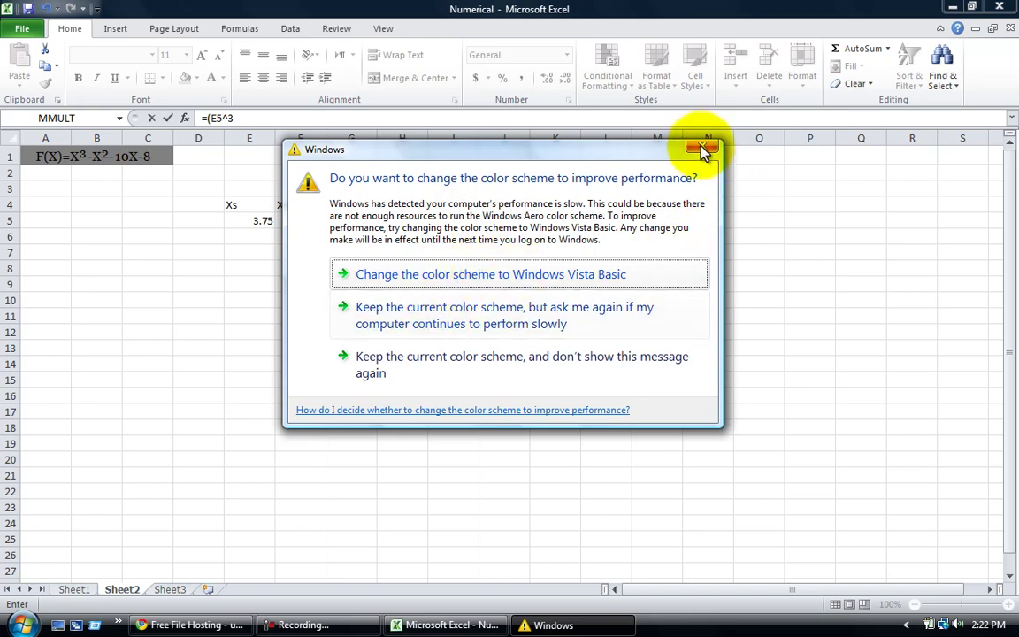
left_click(703, 147)
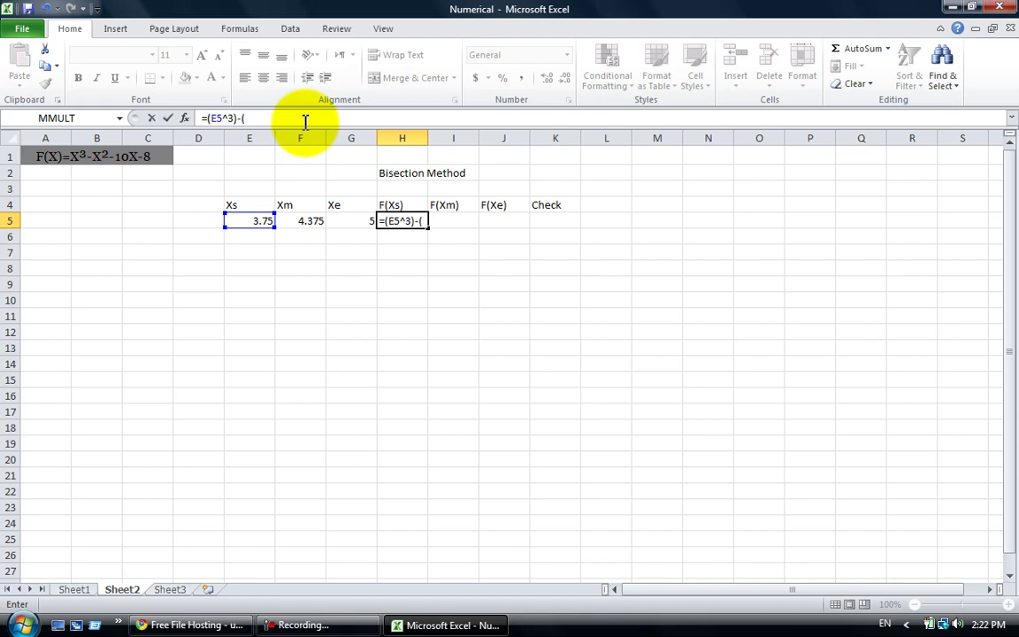
left_click(255, 223)
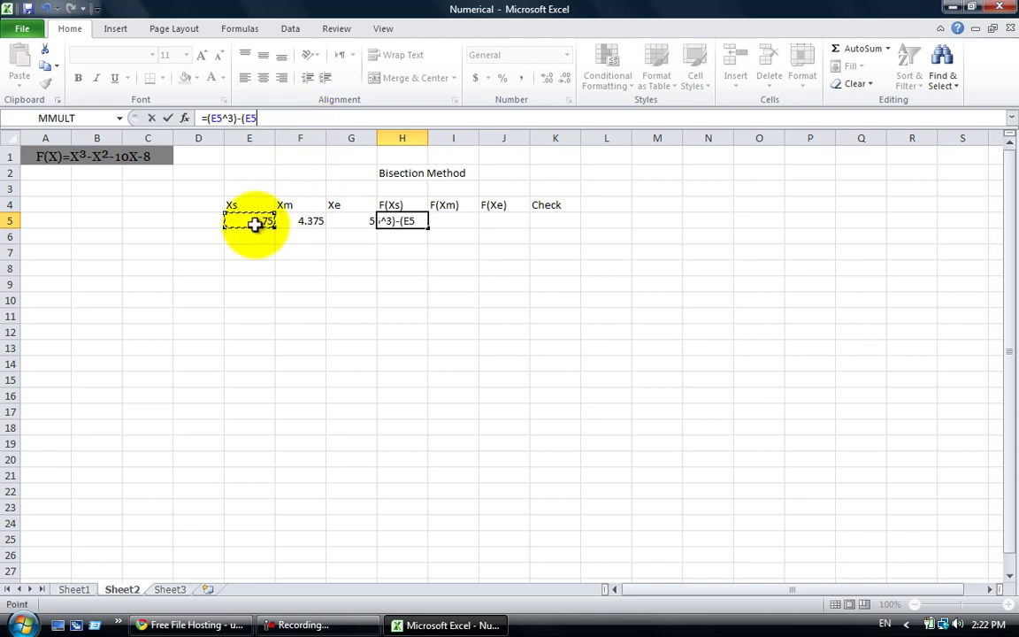
type("^2(")
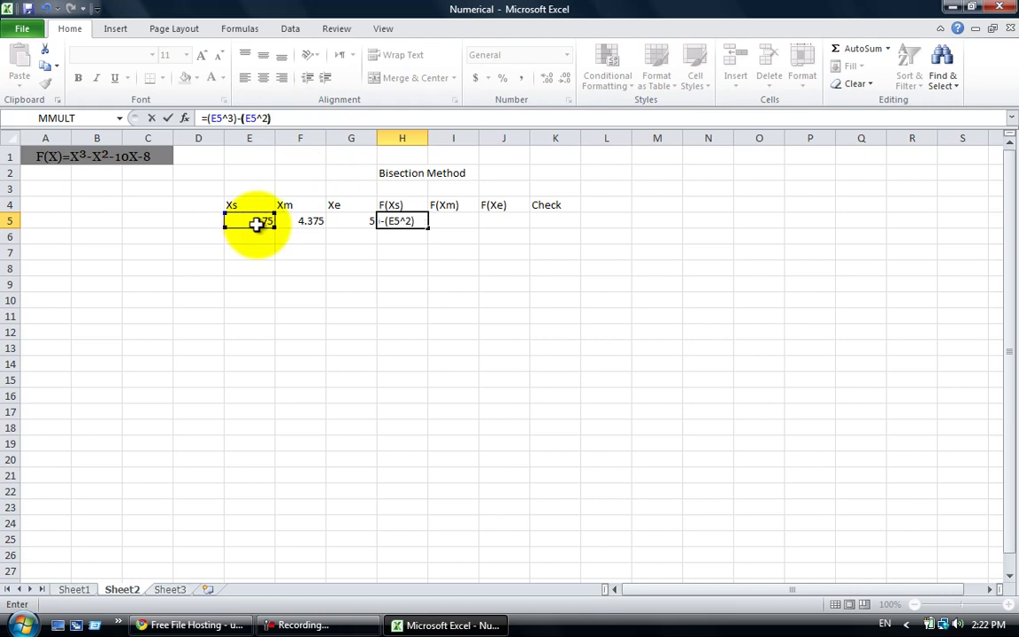
type("-(1")
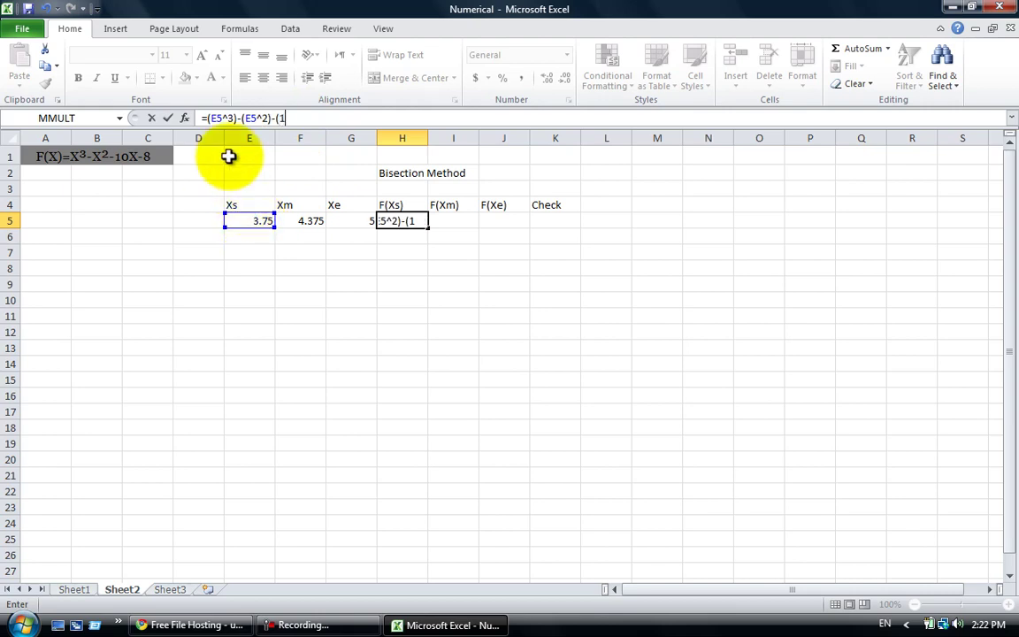
type("0*")
left_click(252, 220)
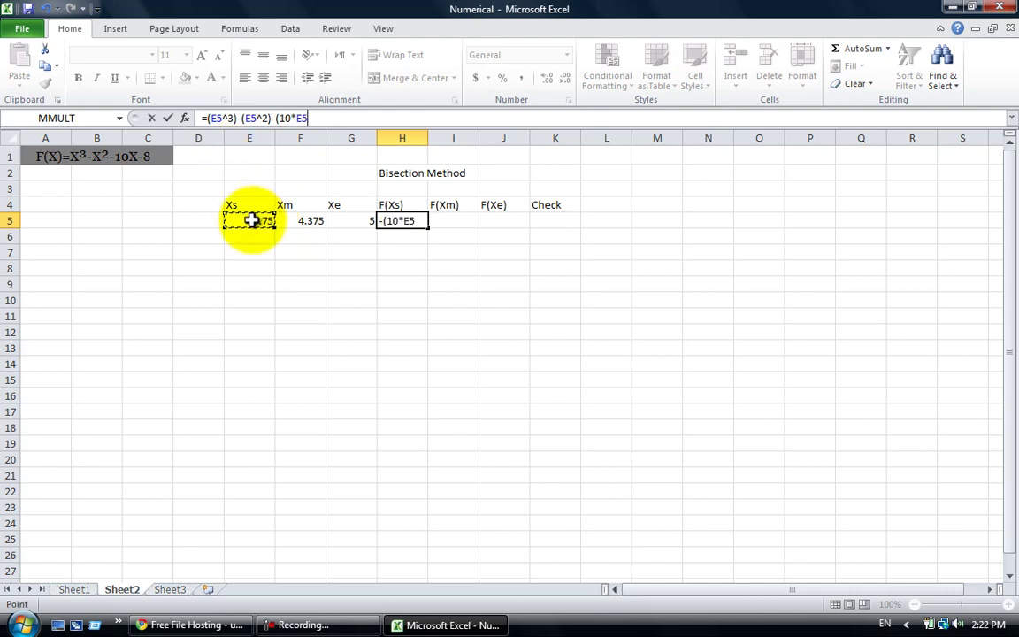
type(")-8")
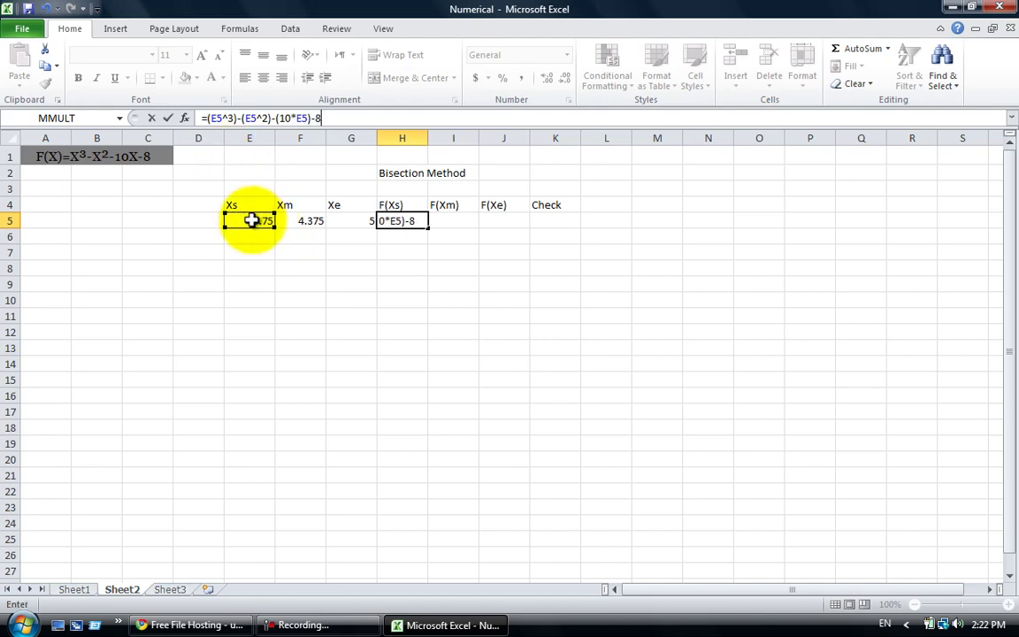
key("Return")
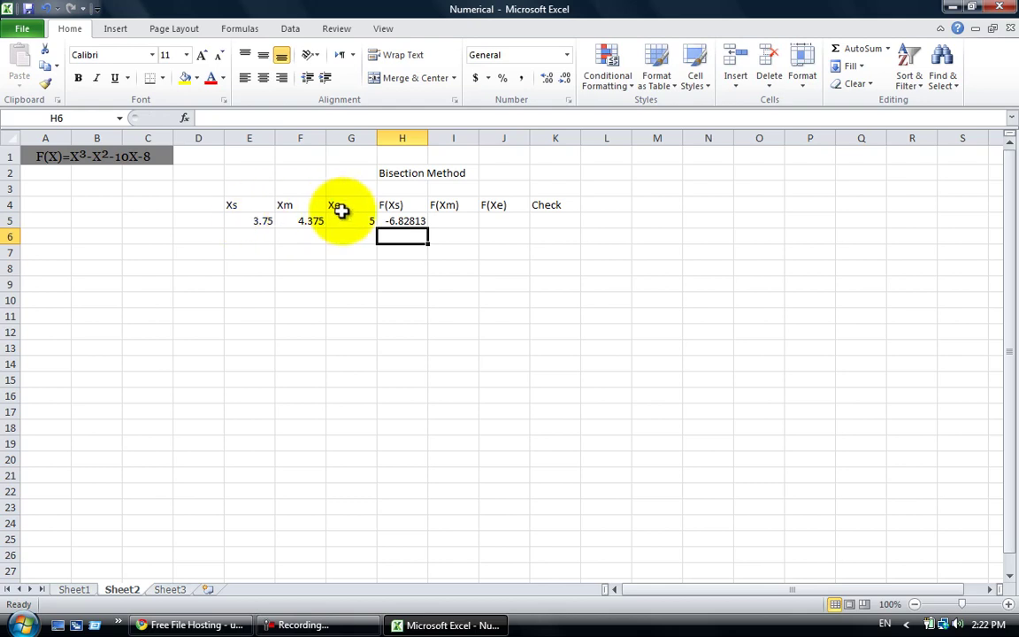
- Copy the full F(Xs) formula text from cell H5, leaving the cell intact
left_click(449, 221)
left_click(398, 220)
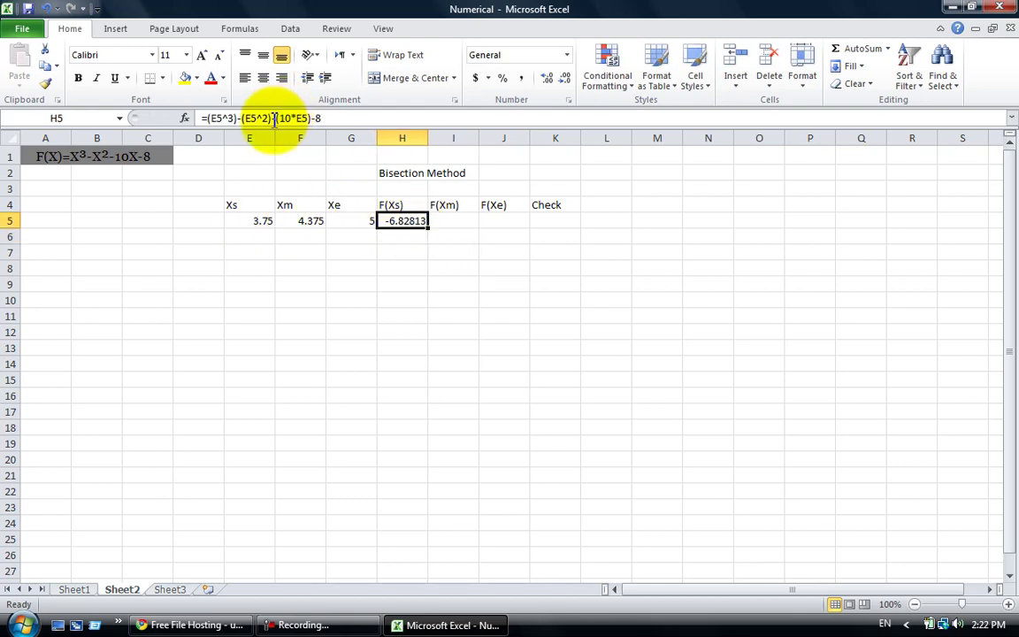
left_click(203, 118)
left_click_drag(261, 117, 363, 114)
key("ctrl+c")
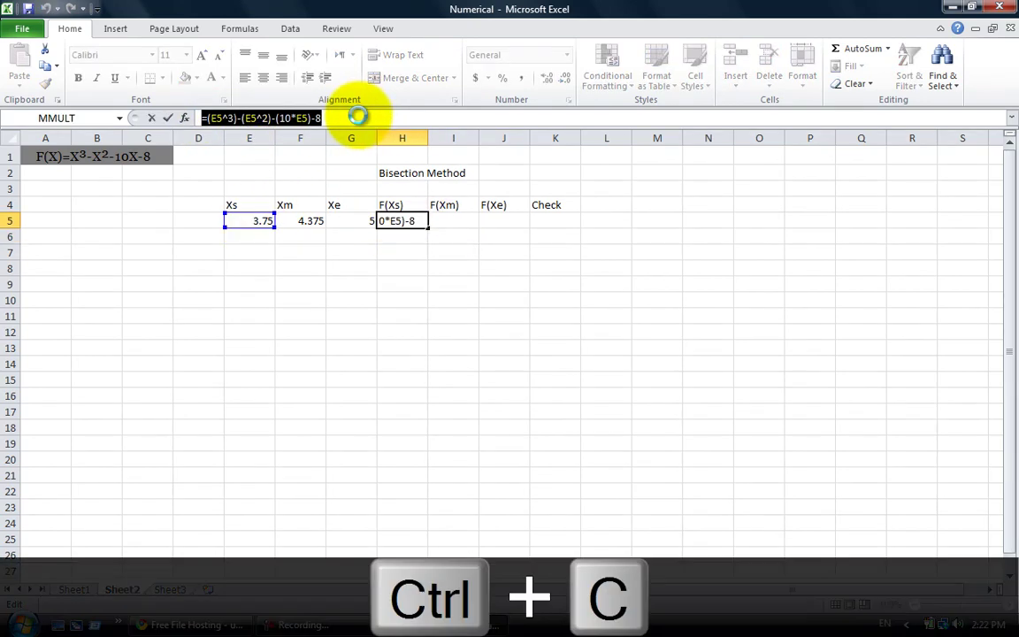
left_click(360, 115)
key("Return")
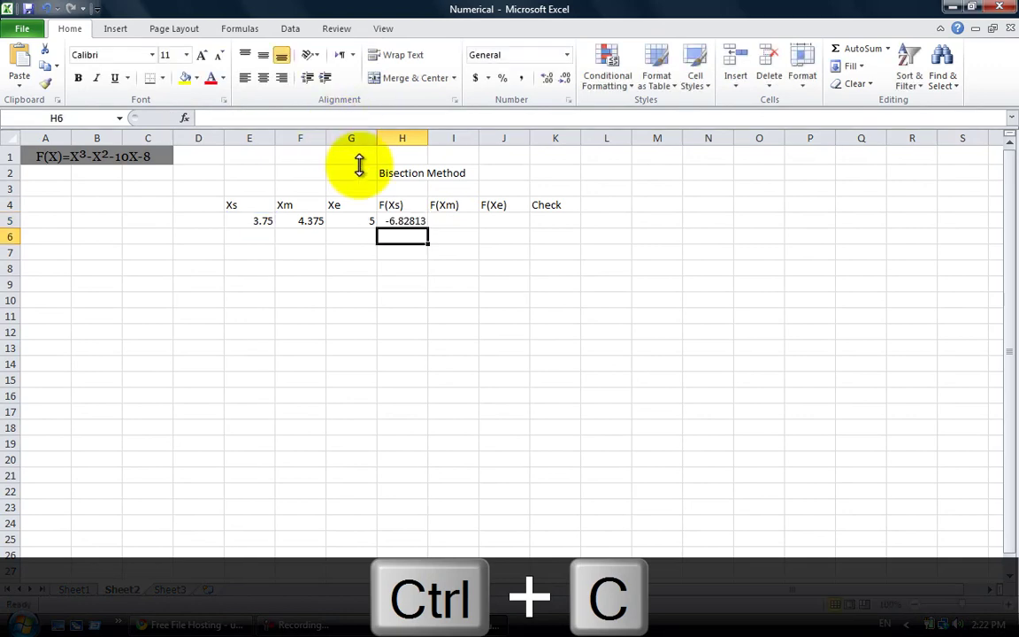
- Calculate F(Xm) in I5 by reusing the copied formula with its references changed to F5: =(F5^3)-(F5^2)-(10*F5)-8
left_click(452, 220)
left_click(370, 118)
key("ctrl+v")
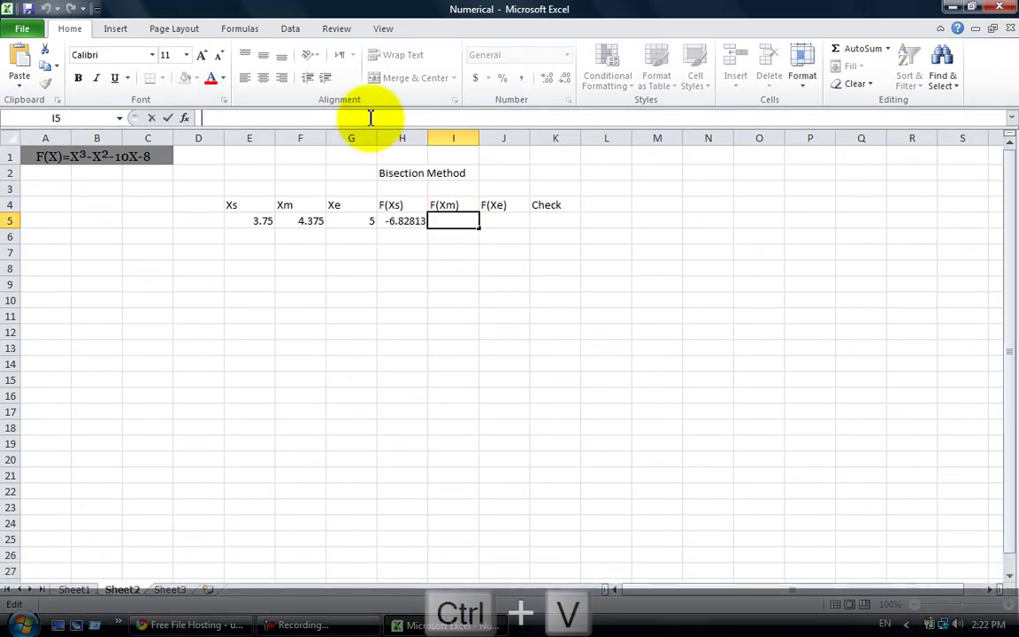
left_click_drag(209, 118, 308, 118)
left_click(308, 220)
left_click(296, 220)
left_click(303, 220)
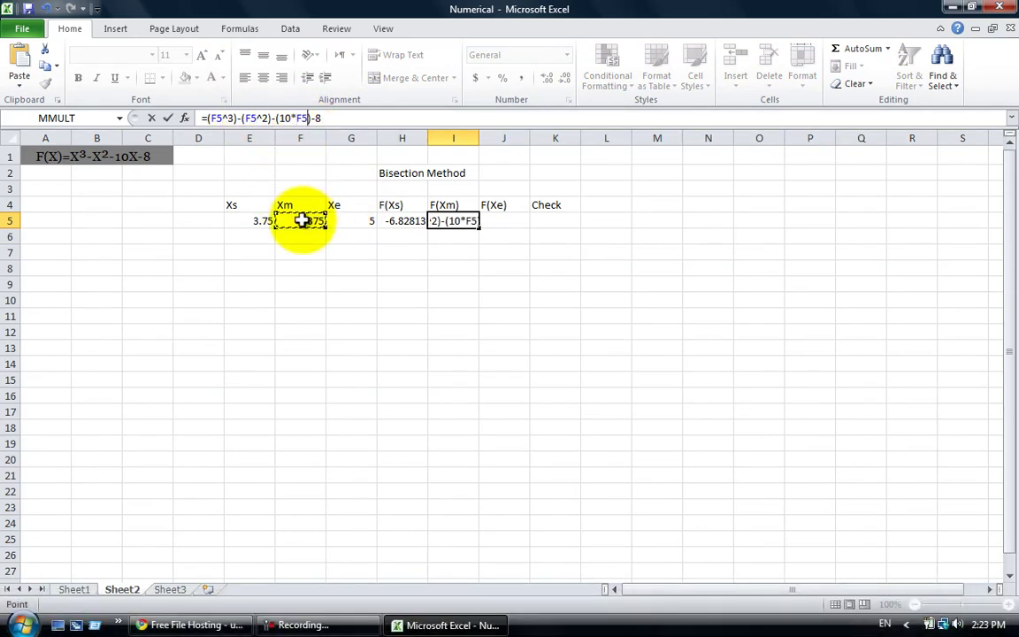
key("Return")
- Reuse the copied formula for F(Xe) in J5, changing every reference to G5: =(G5^3)-(G5^2)-(10*G5)-8
left_click(508, 220)
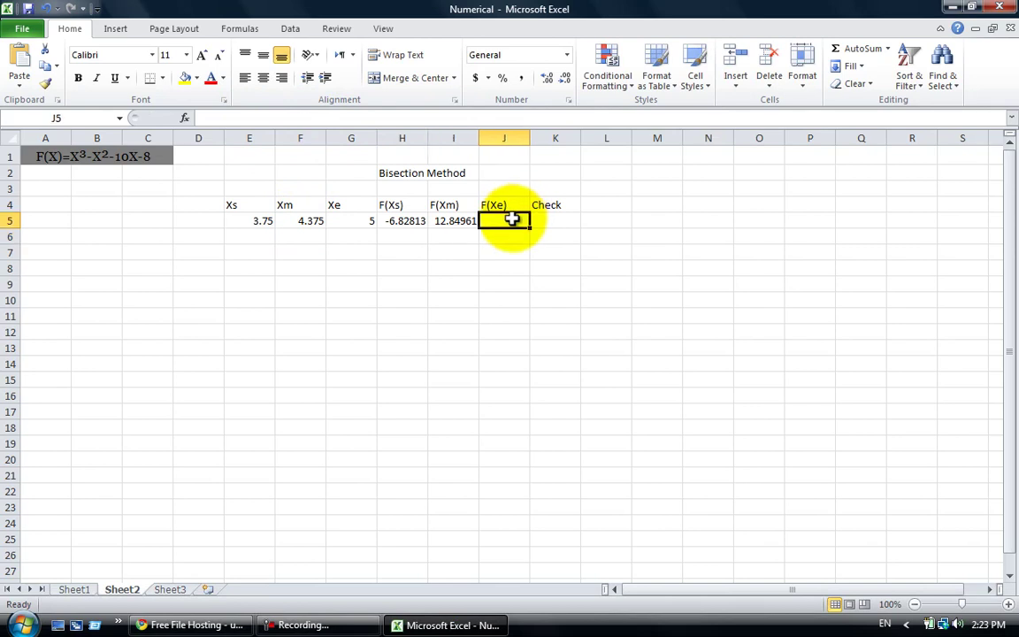
left_click(421, 121)
key("ctrl+v")
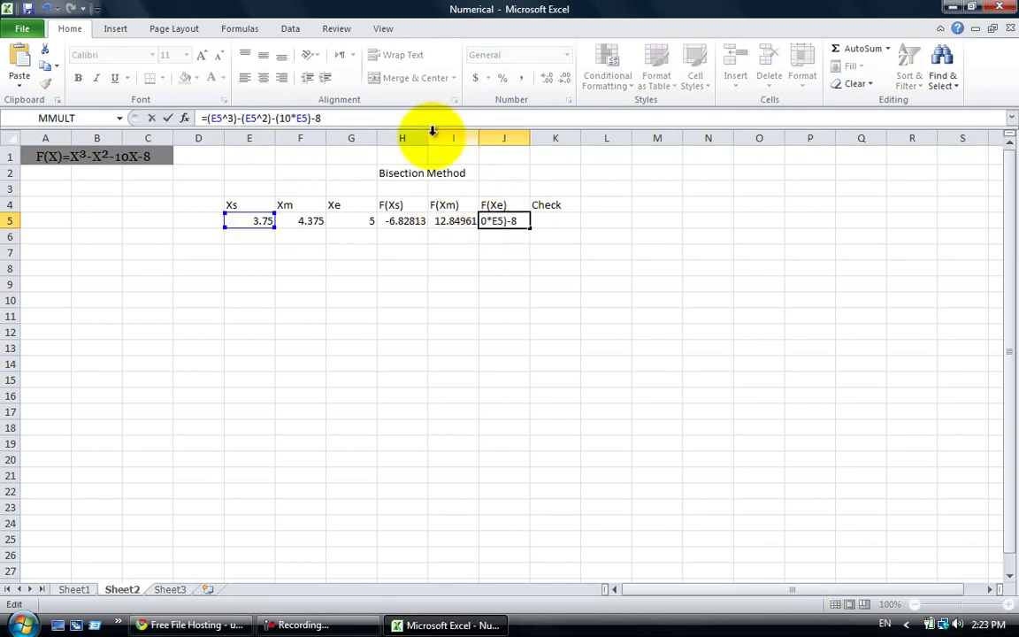
left_click(217, 118)
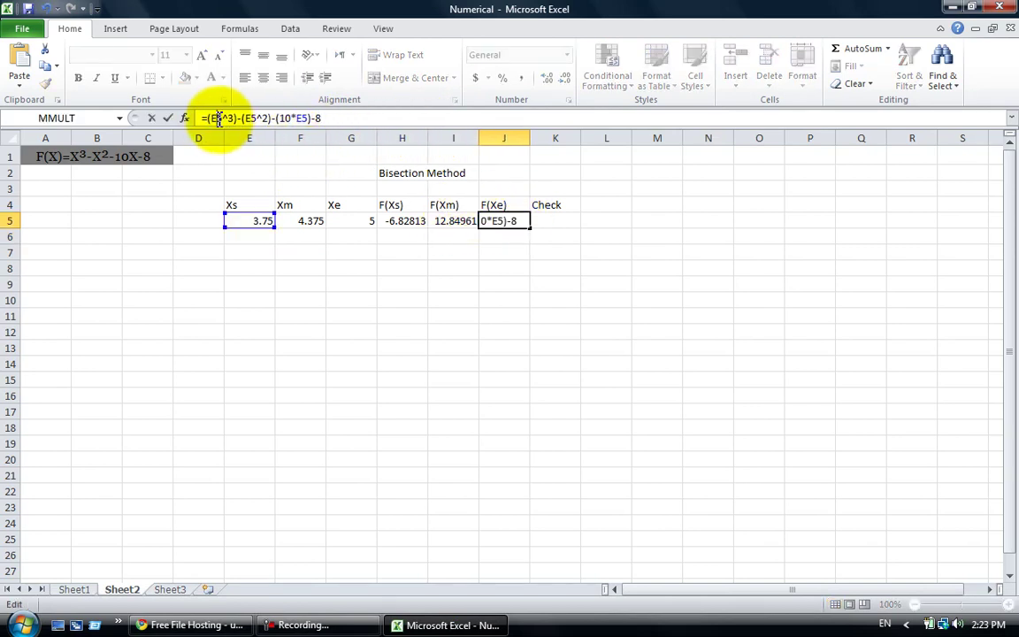
left_click(363, 220)
double_click(252, 118)
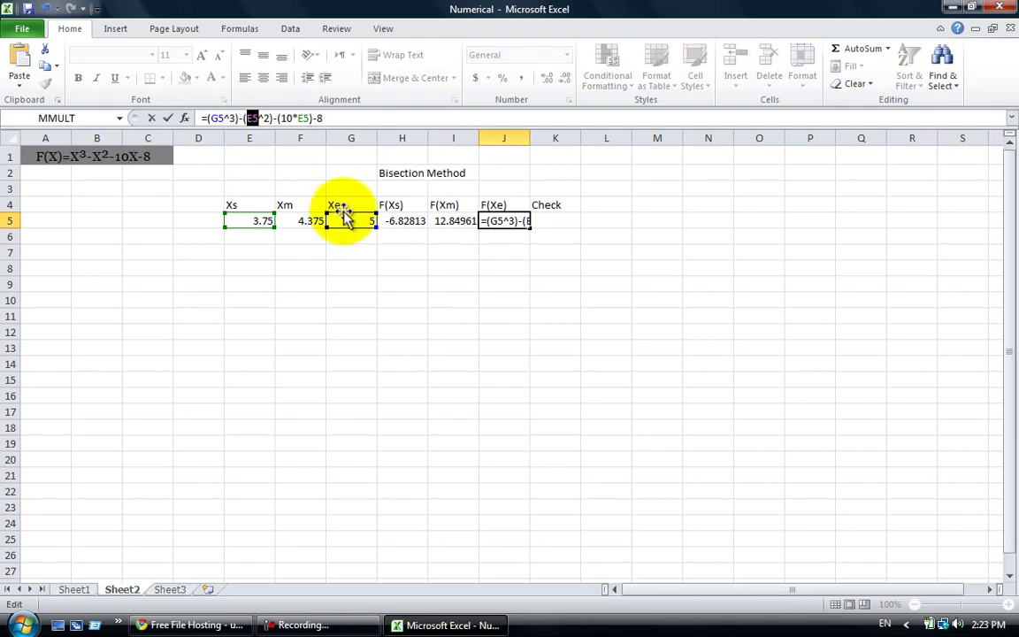
left_click(351, 220)
double_click(305, 118)
left_click(357, 221)
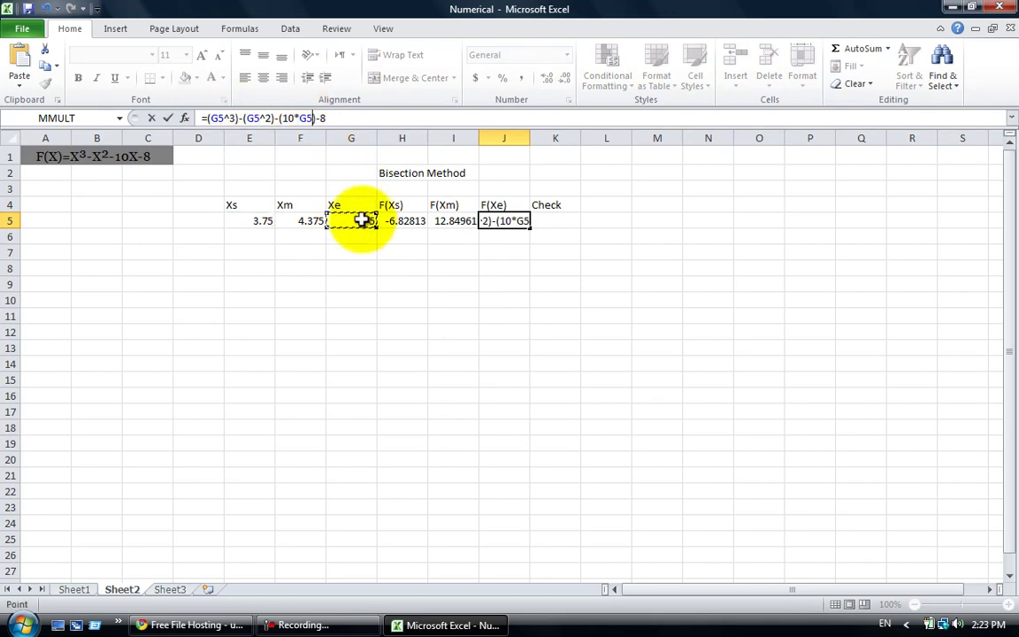
- Commit the F(Xe) formula in J5, rejecting the suggested correction and removing the stray trailing backslash
type("\\")
key("Return")
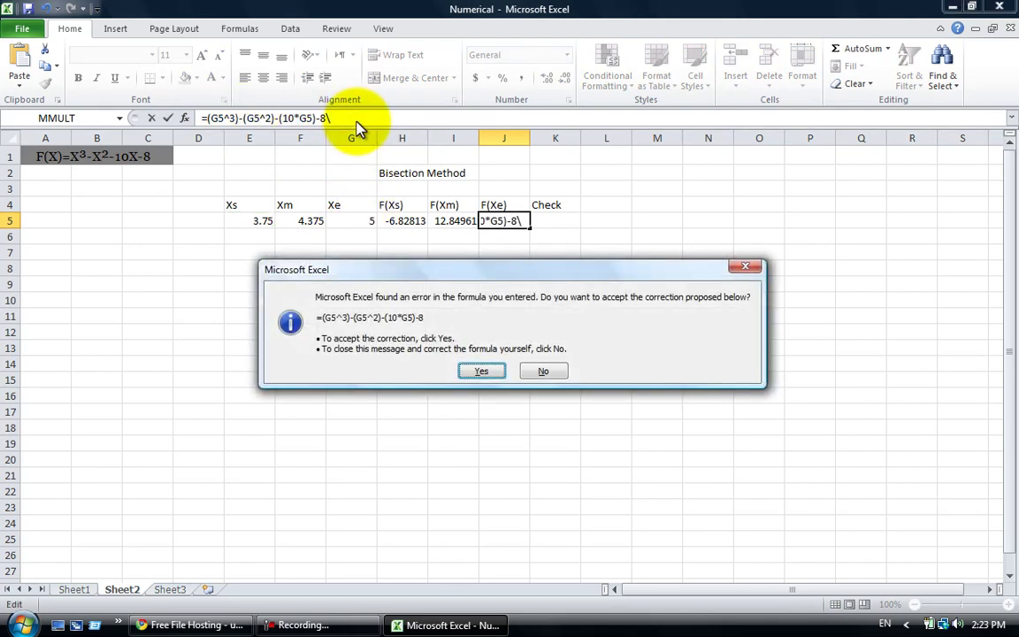
key("n")
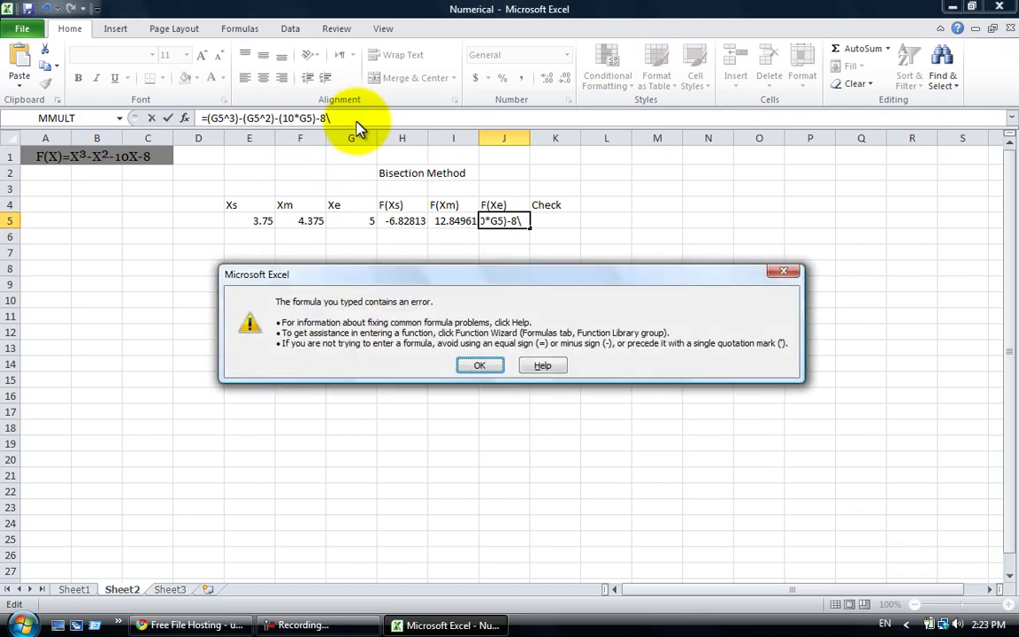
key("Return")
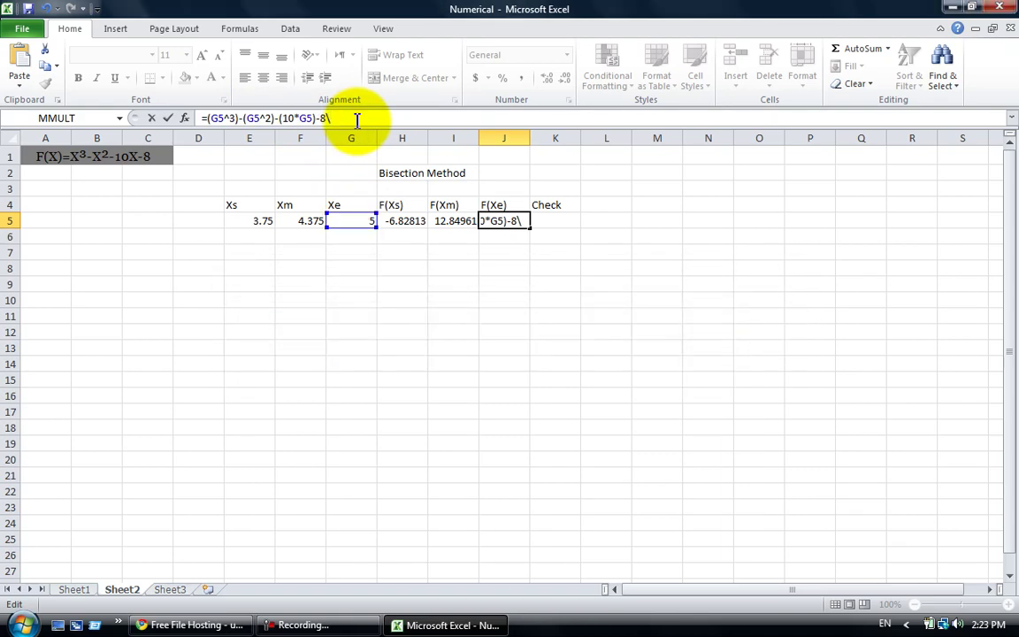
key("BackSpace")
key("Return")
- Calculate the Check value in K5 as the product of F(Xs) and F(Xm), with the formula =H5*I5
left_click(248, 236)
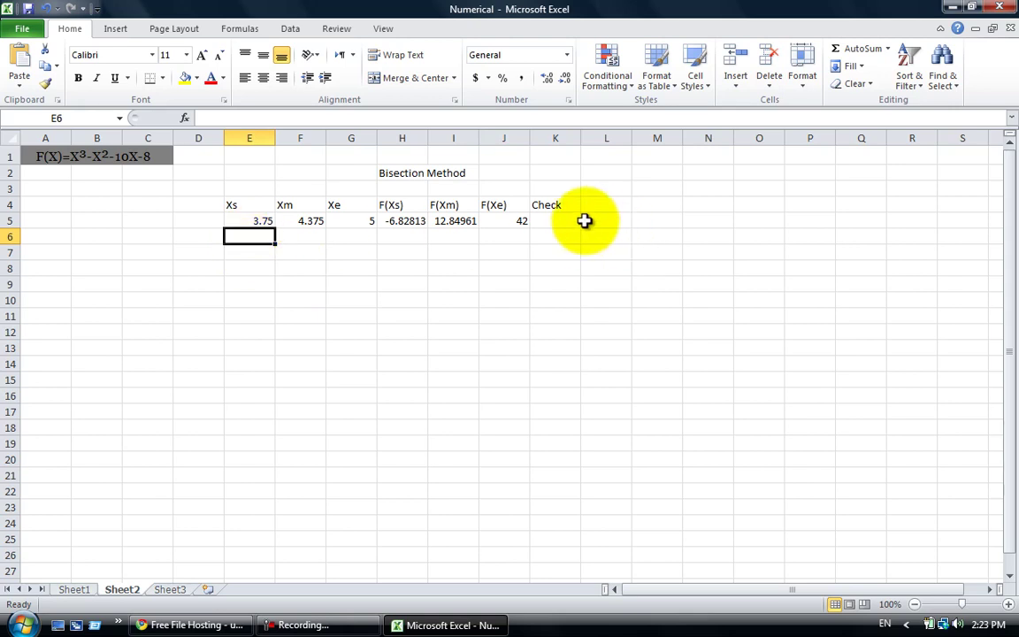
left_click(549, 219)
double_click(548, 219)
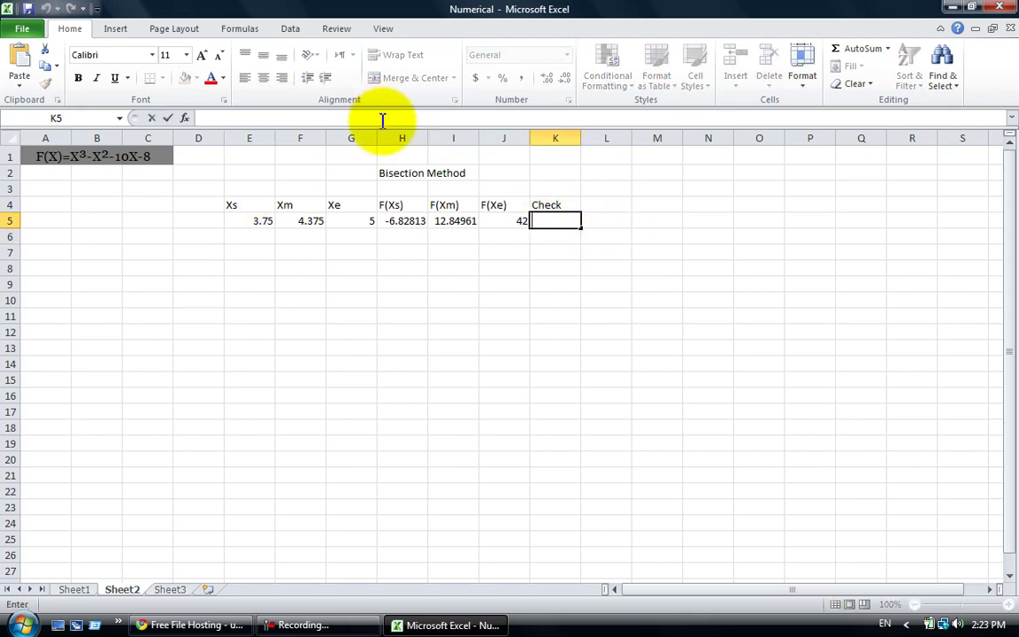
type("=")
left_click(404, 221)
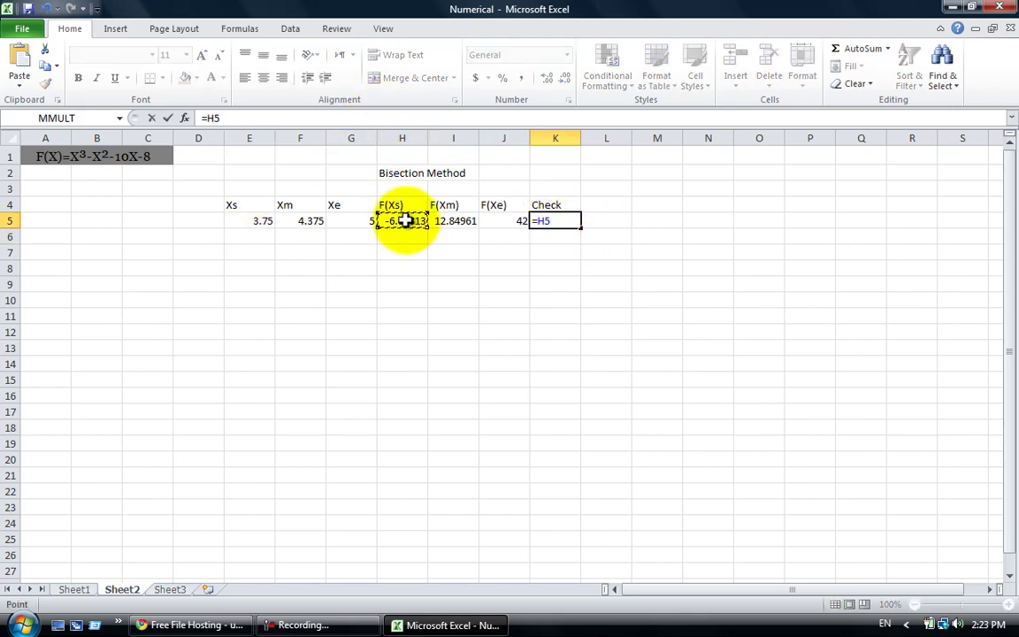
type("*")
left_click(454, 221)
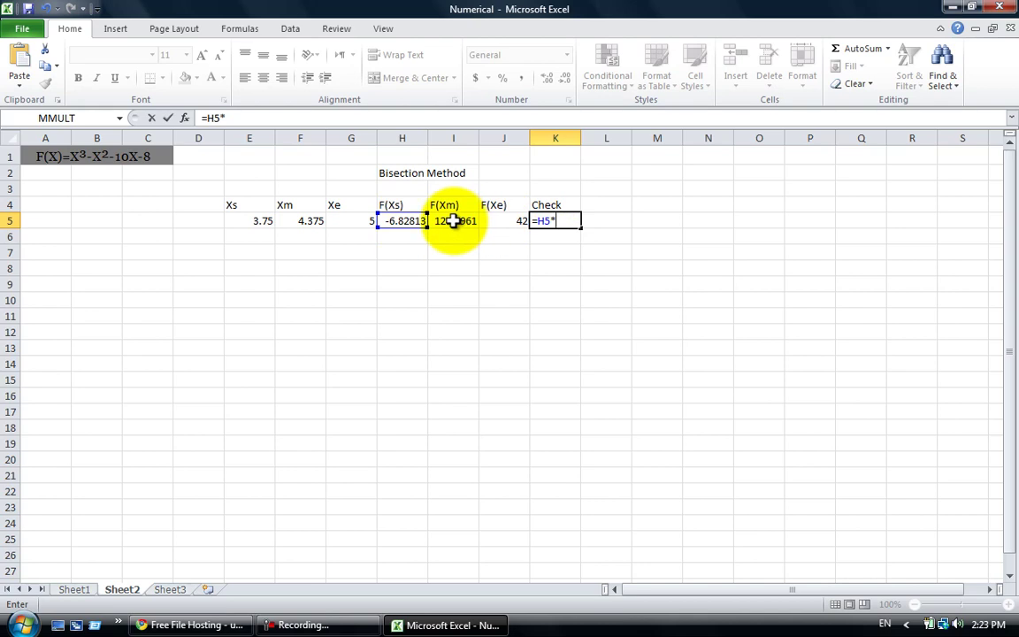
left_click(359, 118)
key("Return")
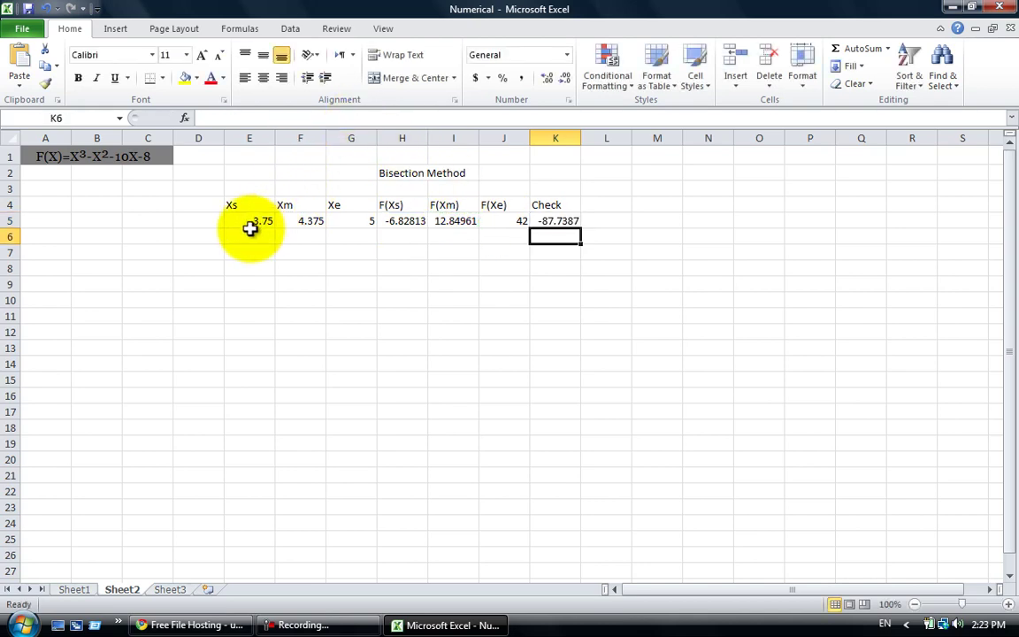
- Compute the second iteration's Xs in E6 with the formula =IF(K5<0,E5,F5)
double_click(249, 236)
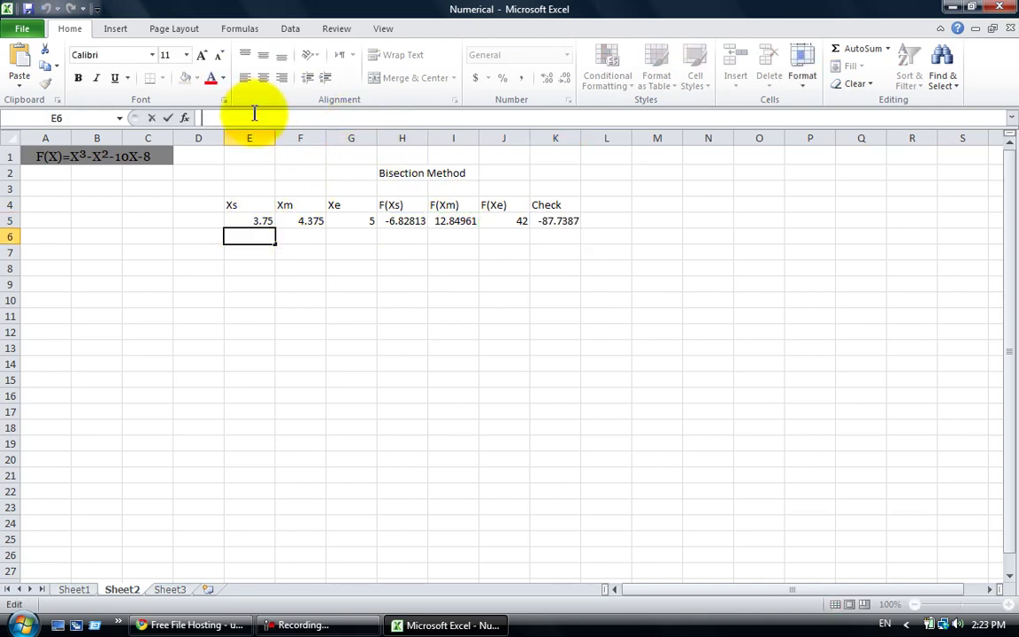
type("=if(")
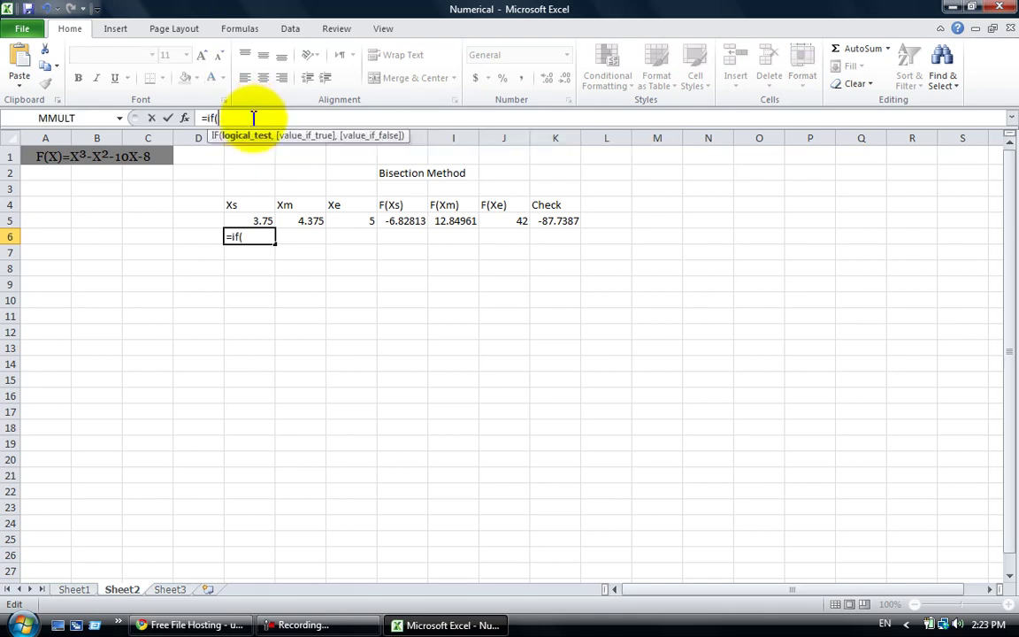
left_click(549, 221)
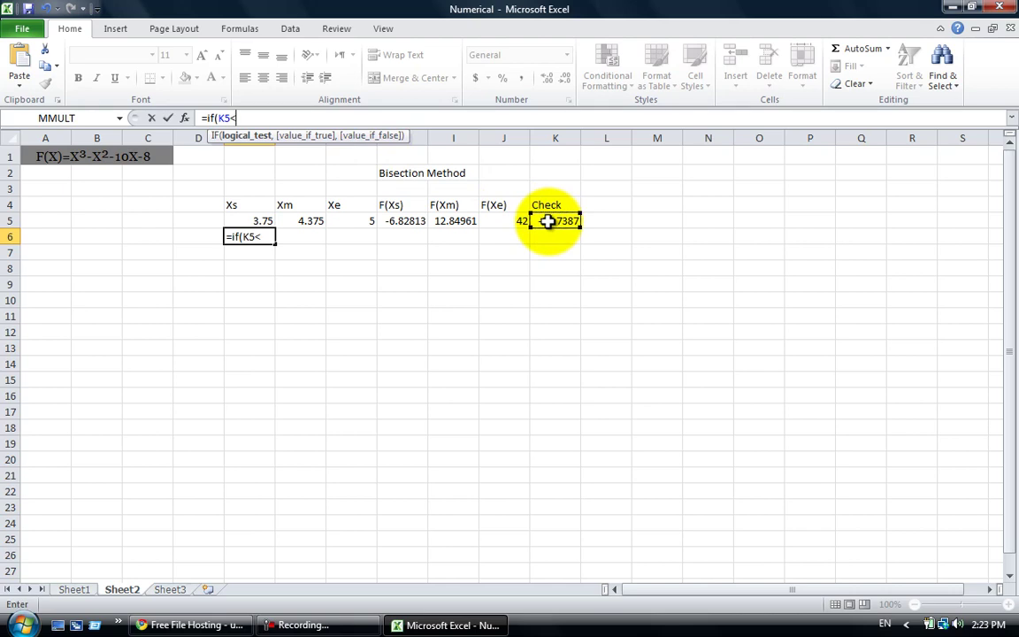
type("<0,")
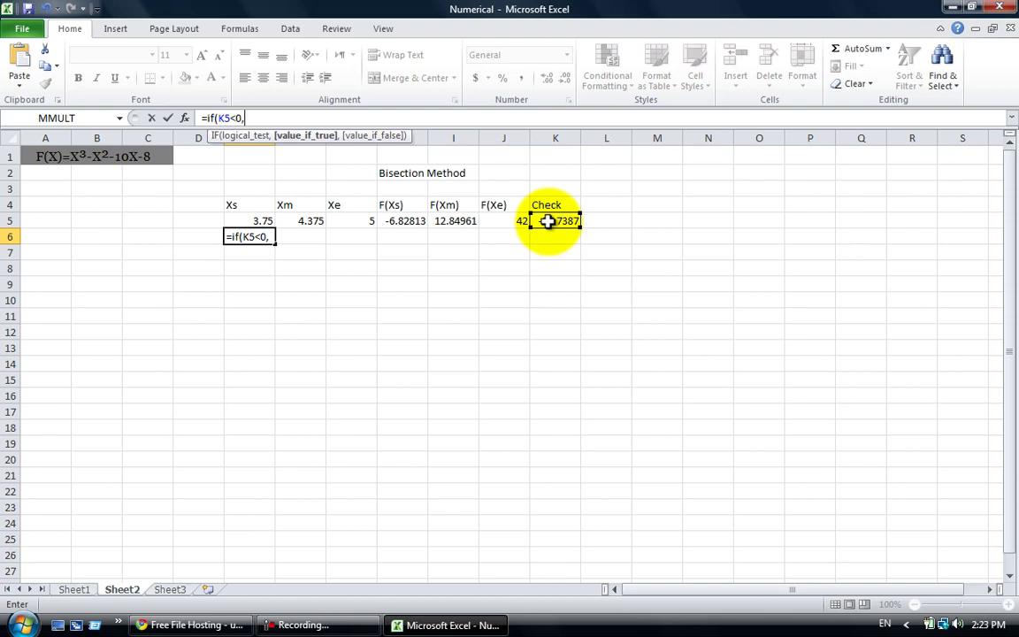
left_click(249, 220)
type(",")
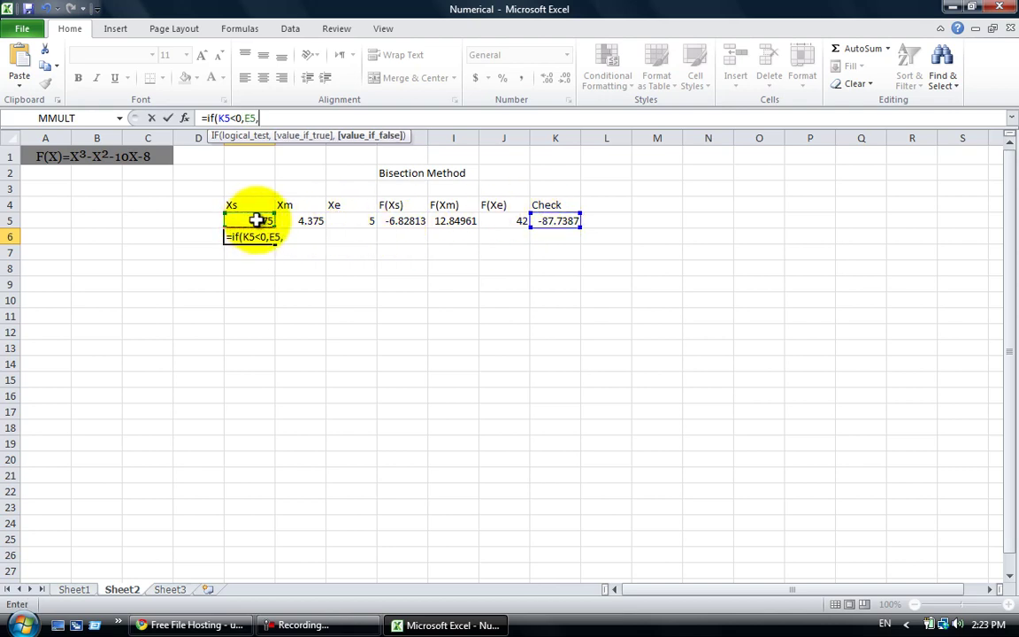
left_click(297, 220)
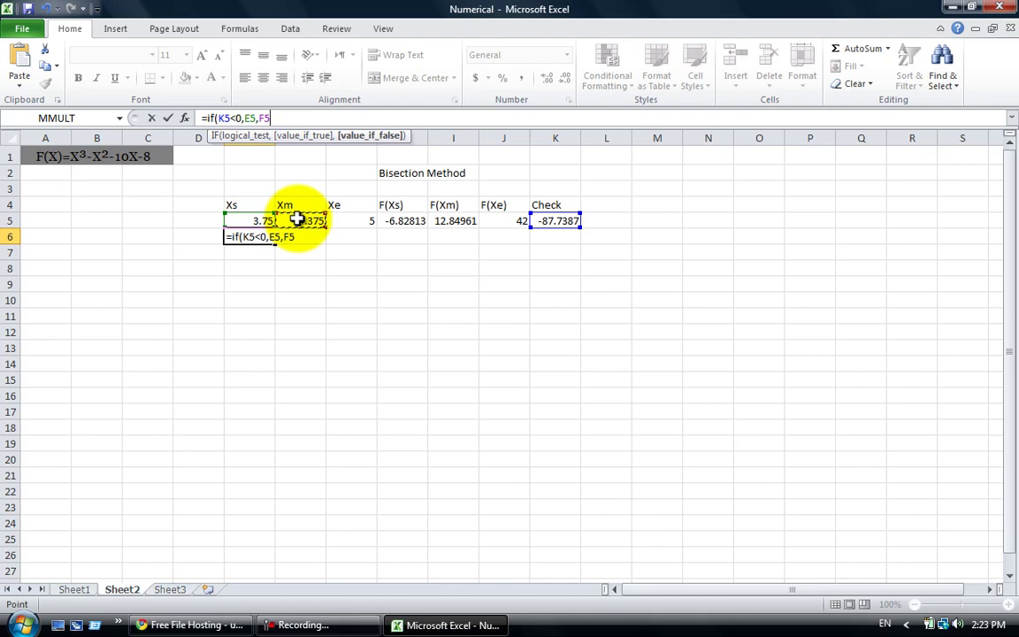
type(")")
key("Return")
left_click(311, 235)
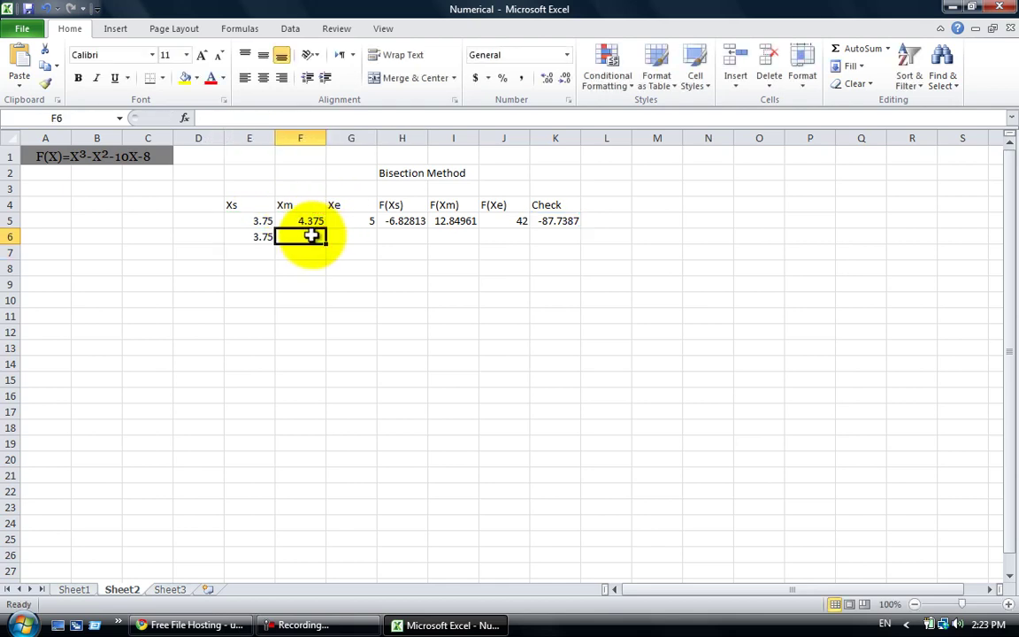
left_click(352, 235)
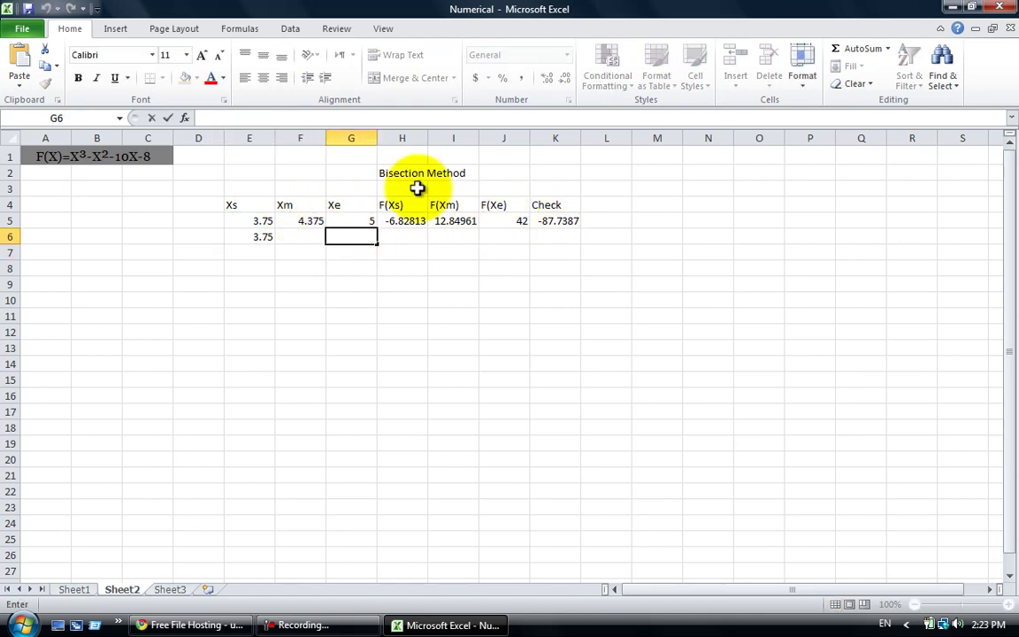
left_click(350, 118)
key("Return")
- Begin the second iteration's Xe formula in G6 as =If(K5<0,I5,J5, leaving it open for editing
left_click(341, 234)
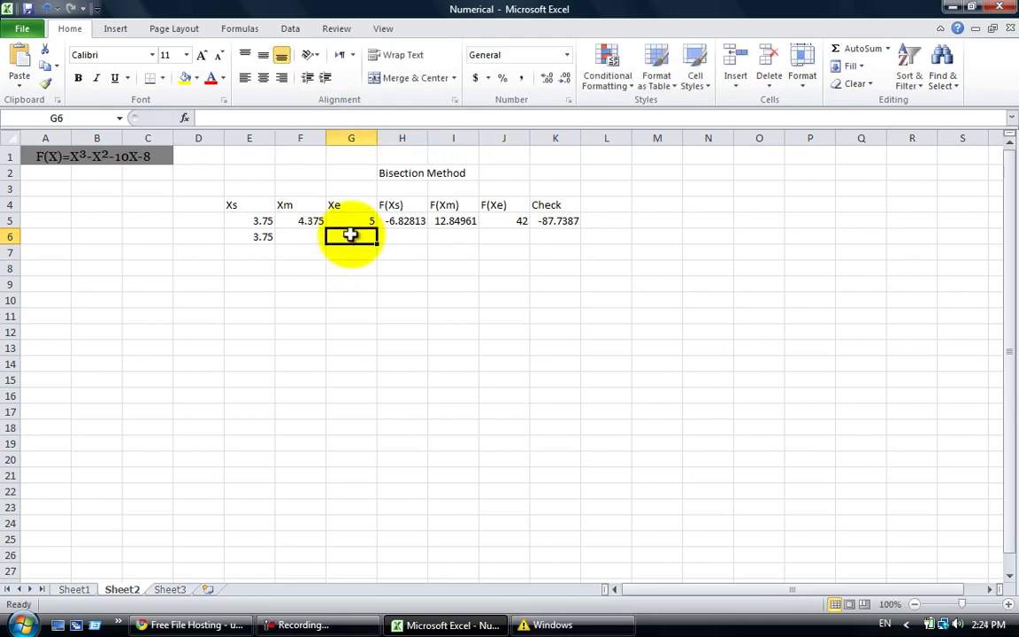
left_click(314, 117)
type("=If(")
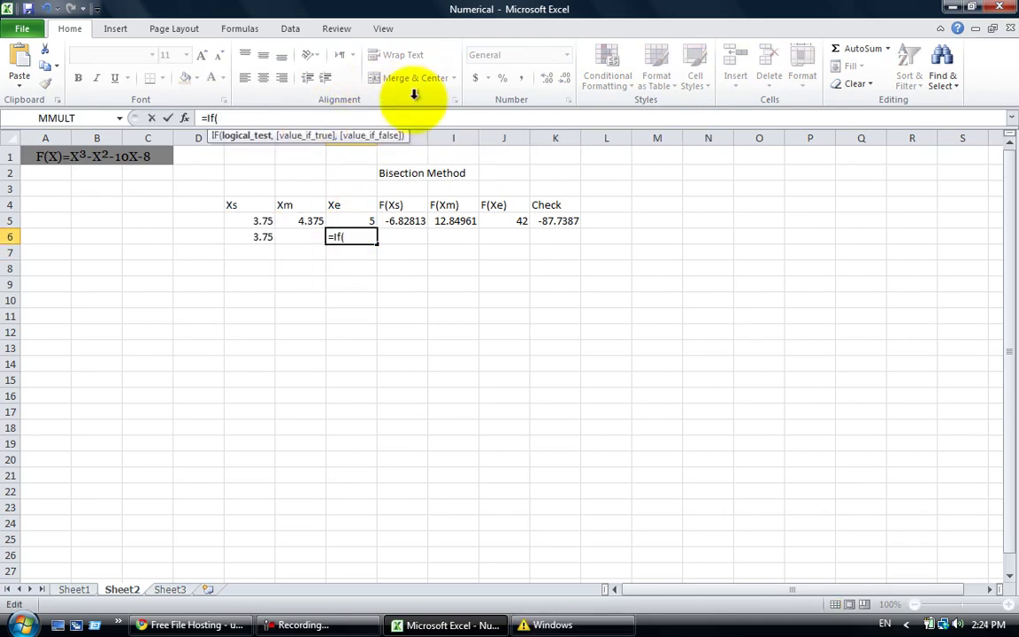
left_click(561, 221)
type("<")
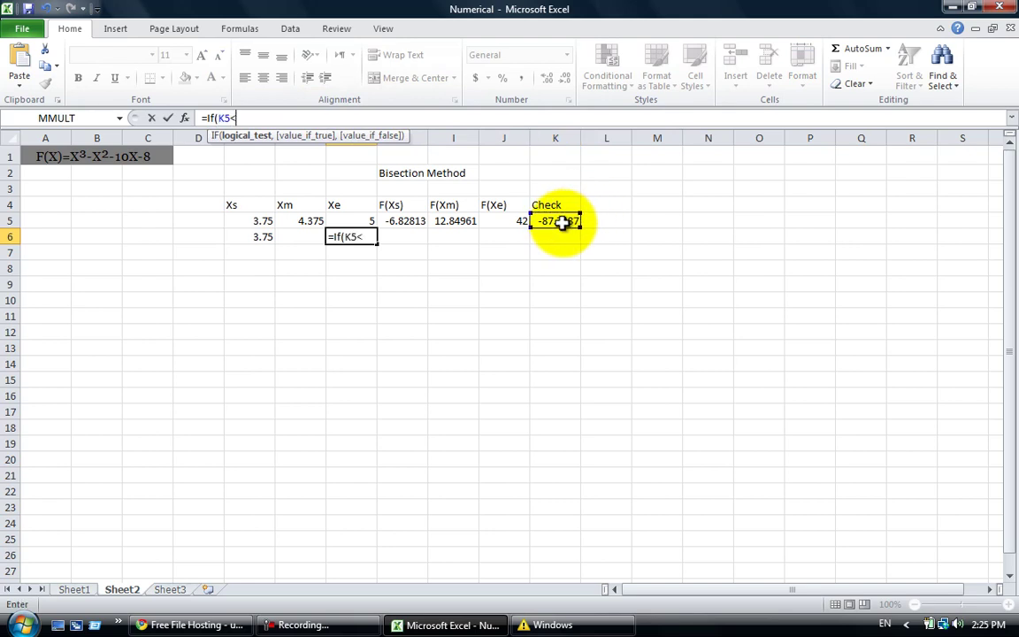
type("0,")
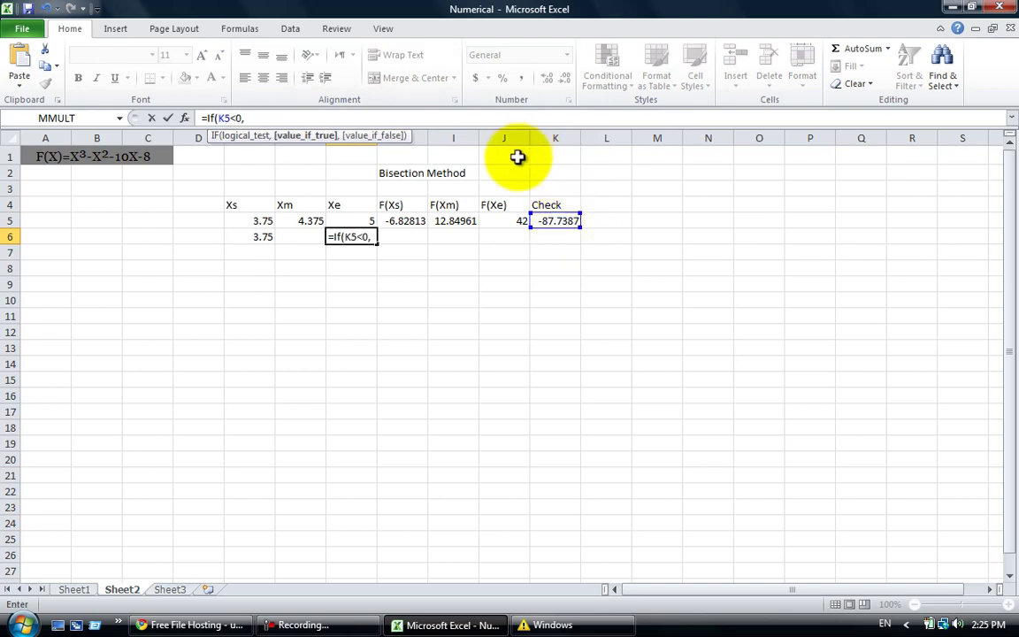
left_click(461, 221)
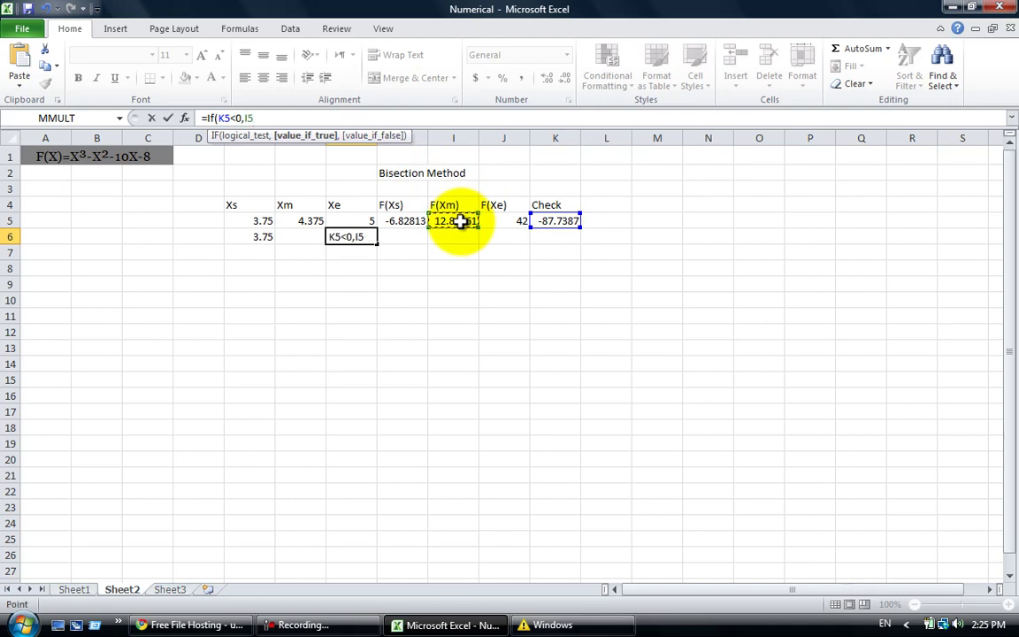
type(",")
left_click(507, 221)
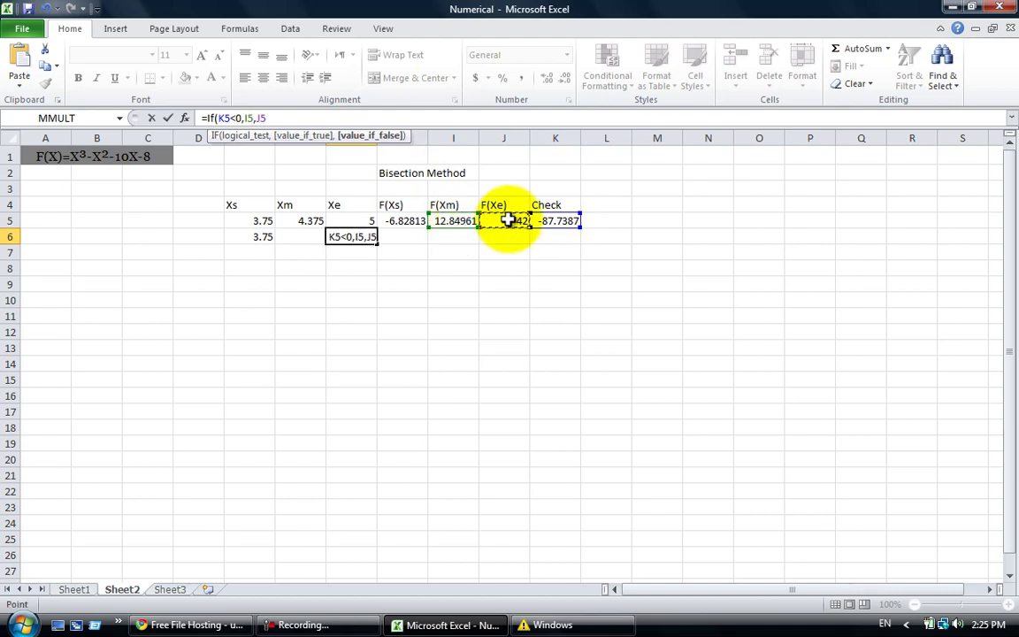
- Correct the G6 formula by replacing I5 with F5 and J5 with G5, completing it as =IF(K5<0,F5,G5)
double_click(247, 117)
left_click(302, 222)
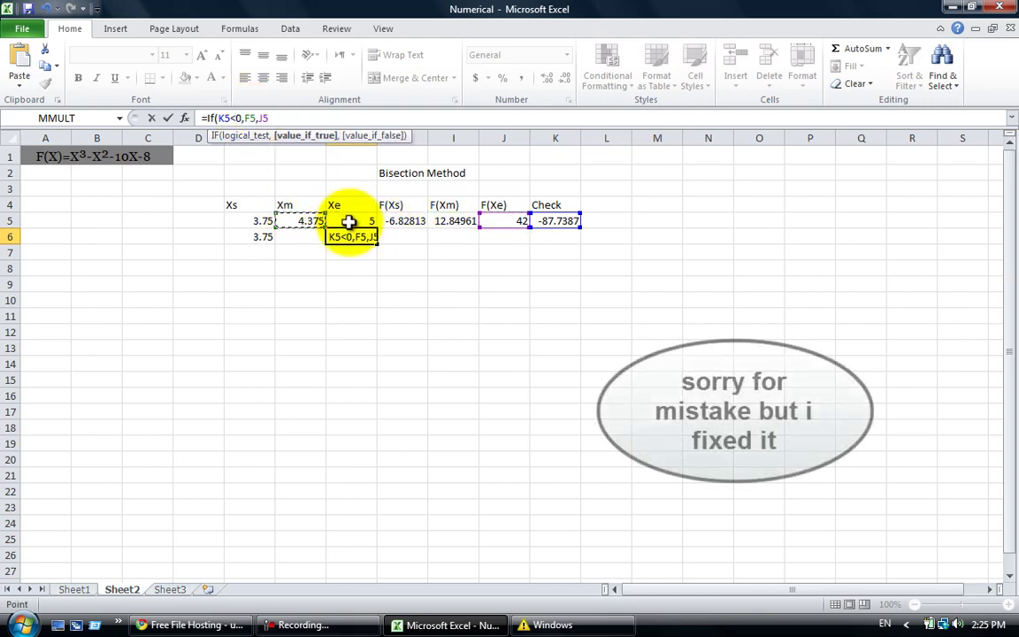
double_click(263, 117)
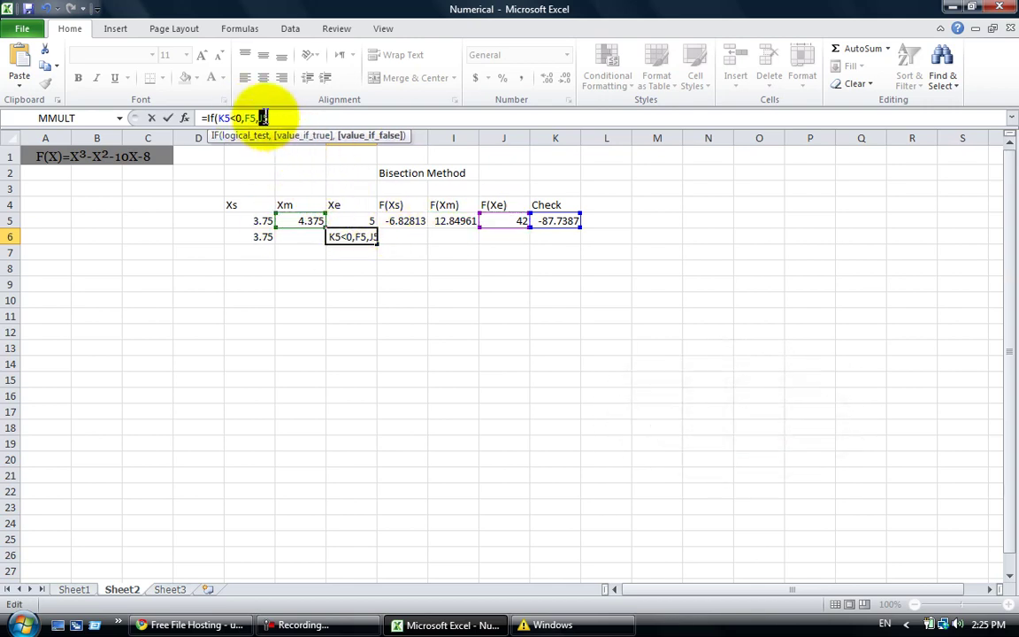
left_click(359, 219)
type(")")
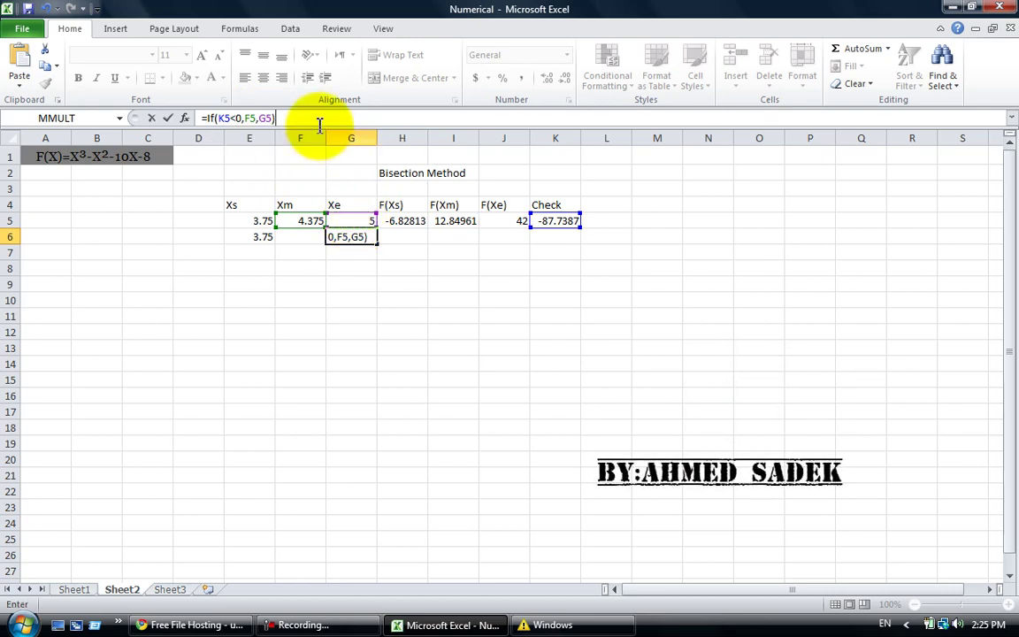
key("Return")
left_click(336, 236)
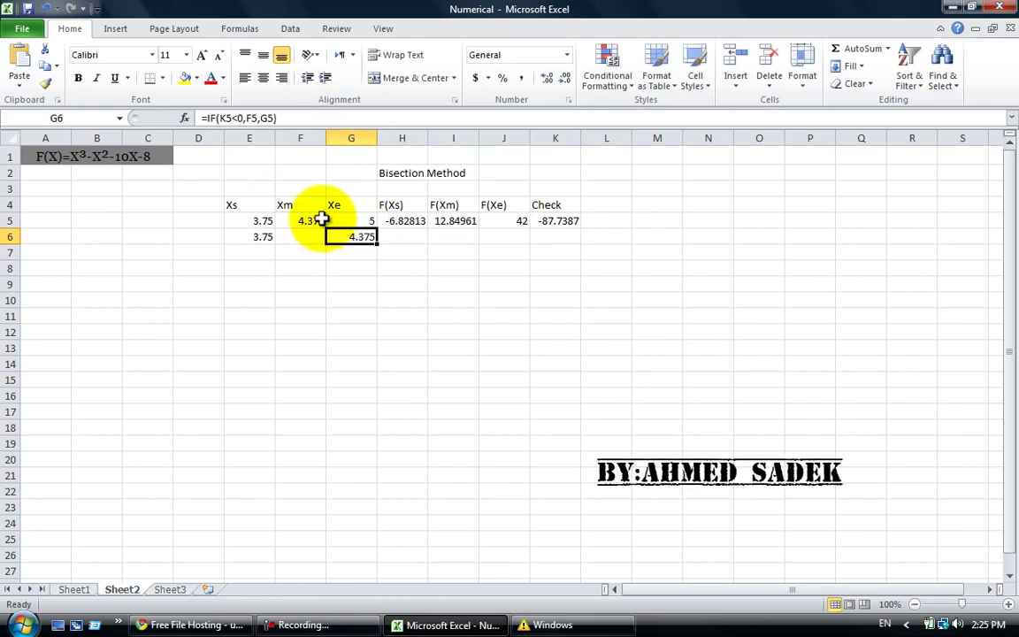
- Fill the midpoint formula from F5 down to F6 and the F(Xs) through Check formulas from H5:K5 down to row 6
left_click(321, 220)
left_click_drag(324, 227, 334, 243)
left_click_drag(252, 236, 522, 228)
left_click(402, 221)
left_click(398, 275)
left_click_drag(262, 223, 581, 220)
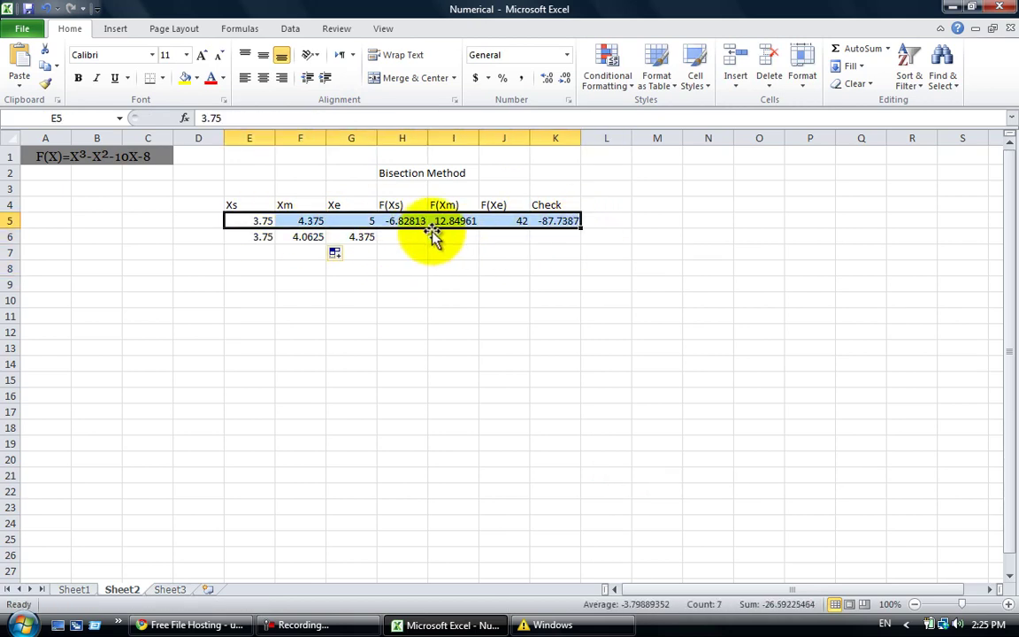
left_click(460, 221)
left_click_drag(402, 221, 576, 242)
left_click(546, 266)
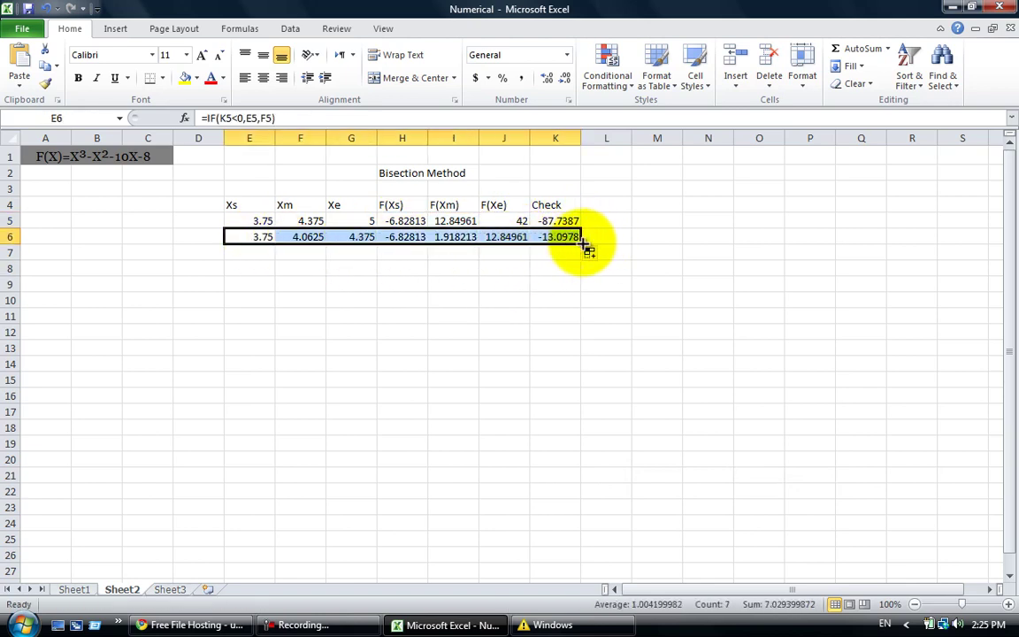
- Fill the second iteration row, E6:K6, down through row 31 and select the last four rows from E28
left_click_drag(587, 249, 575, 552)
scroll(622, 449, "down", 3)
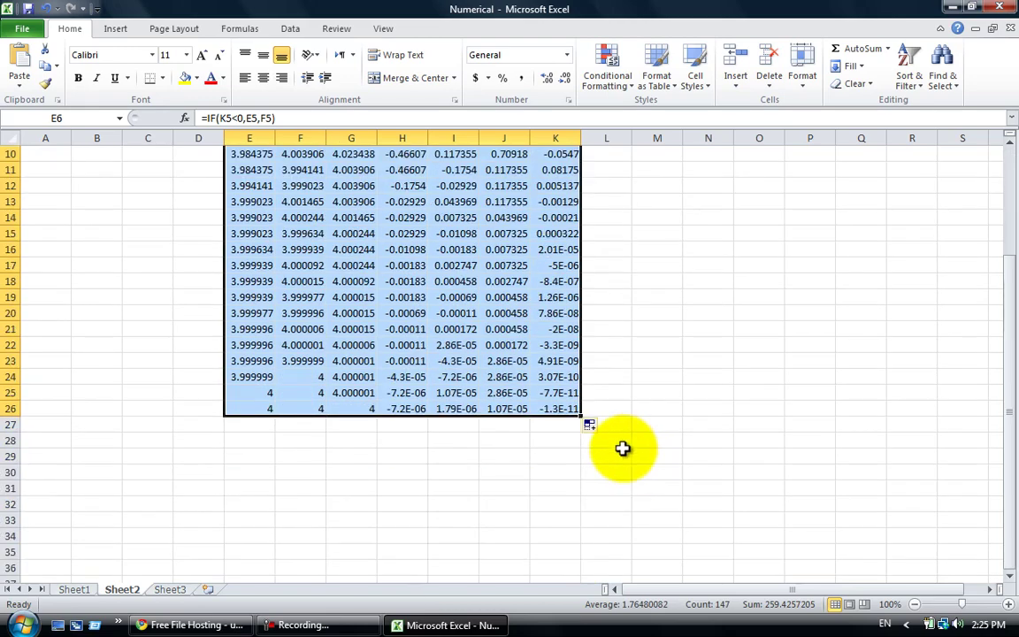
left_click_drag(584, 419, 584, 491)
left_click(658, 427)
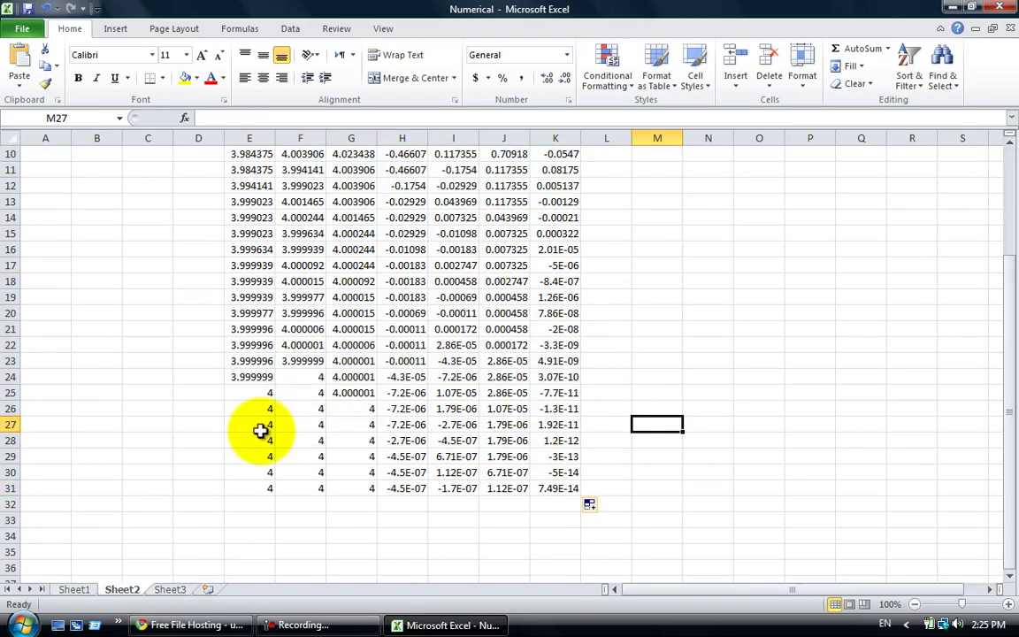
left_click_drag(256, 440, 610, 467)
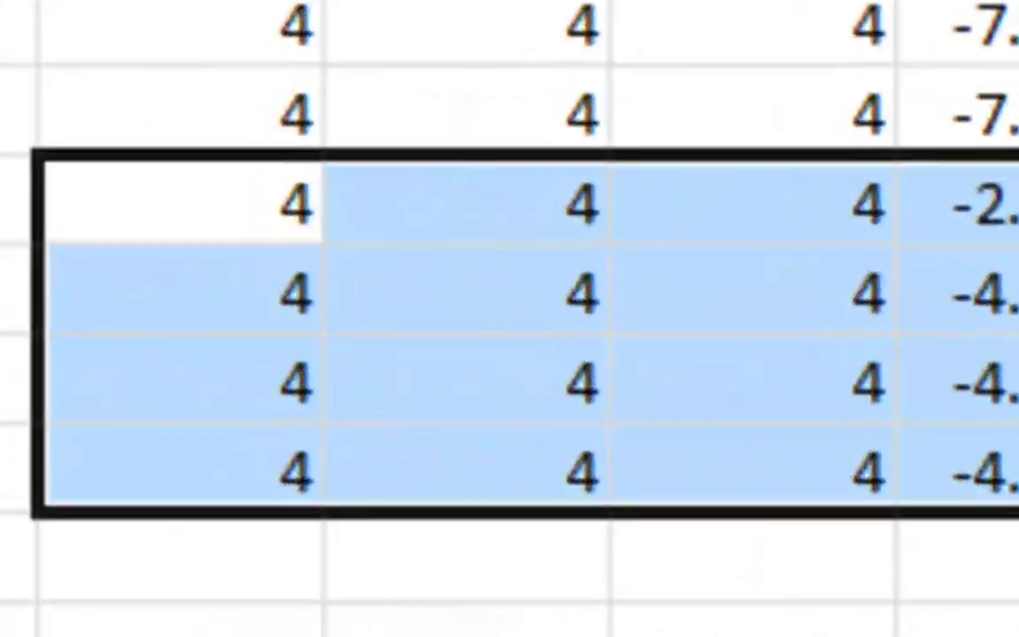